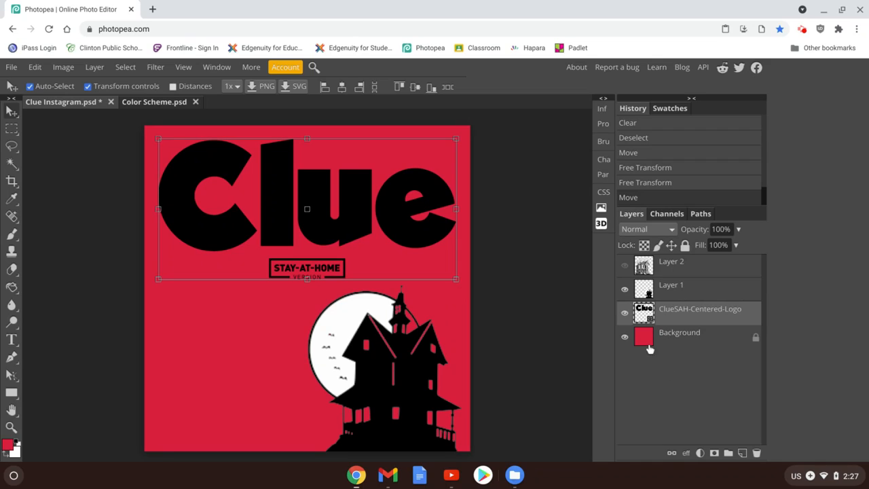
Try a Bevel and Emboss on the black Clue logo with depth 735%, size 11 px and soften 7 px
{"action": "left_click", "coordinate": [686, 454]}
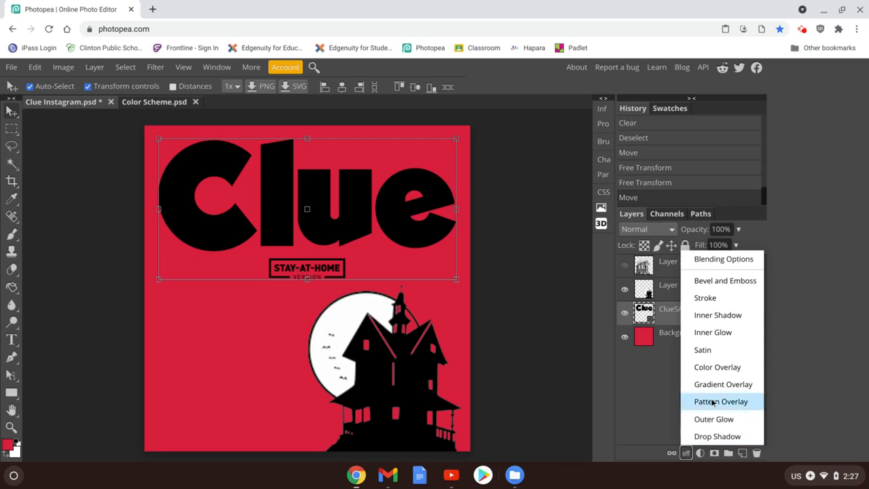
{"action": "left_click", "coordinate": [709, 286]}
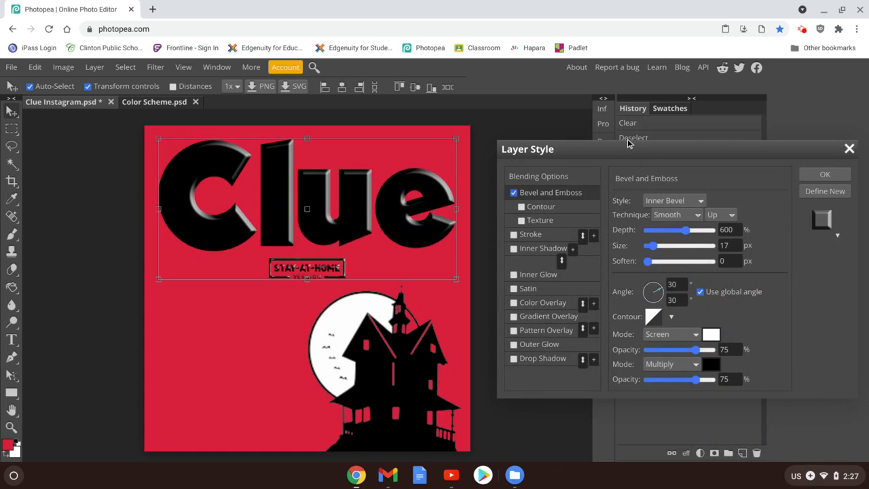
{"action": "left_click_drag", "start_coordinate": [620, 150], "coordinate": [600, 135]}
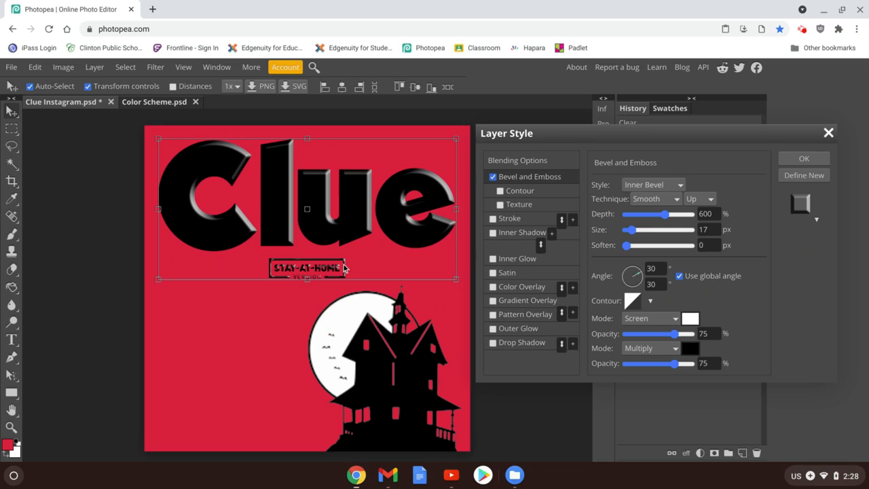
{"action": "left_click", "coordinate": [665, 220]}
{"action": "left_click_drag", "start_coordinate": [650, 225], "coordinate": [647, 219]}
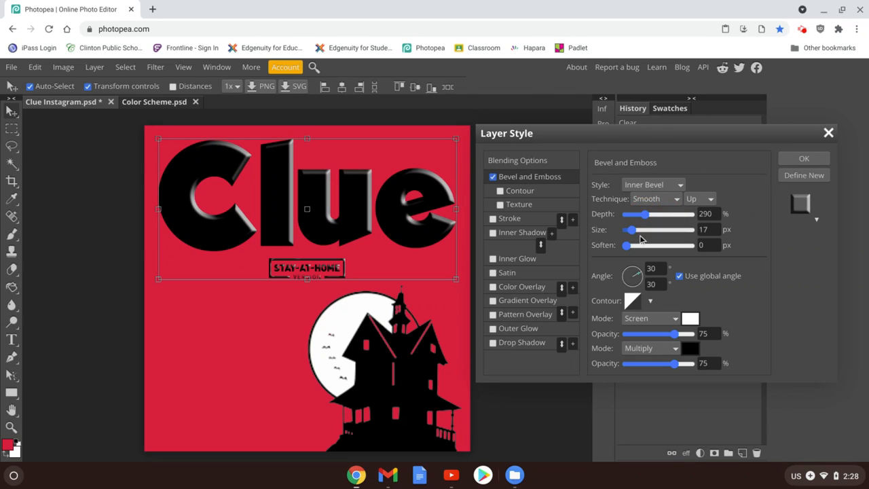
{"action": "left_click", "coordinate": [643, 230]}
{"action": "left_click_drag", "start_coordinate": [644, 230], "coordinate": [677, 231]}
{"action": "left_click", "coordinate": [627, 248]}
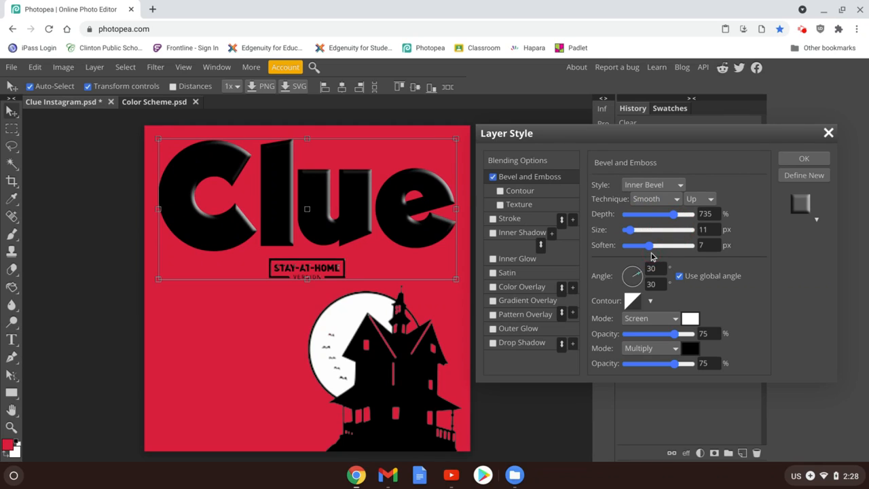
Try the bevel with size 51 px, depth 260% and soften 2 px
{"action": "left_click", "coordinate": [645, 233]}
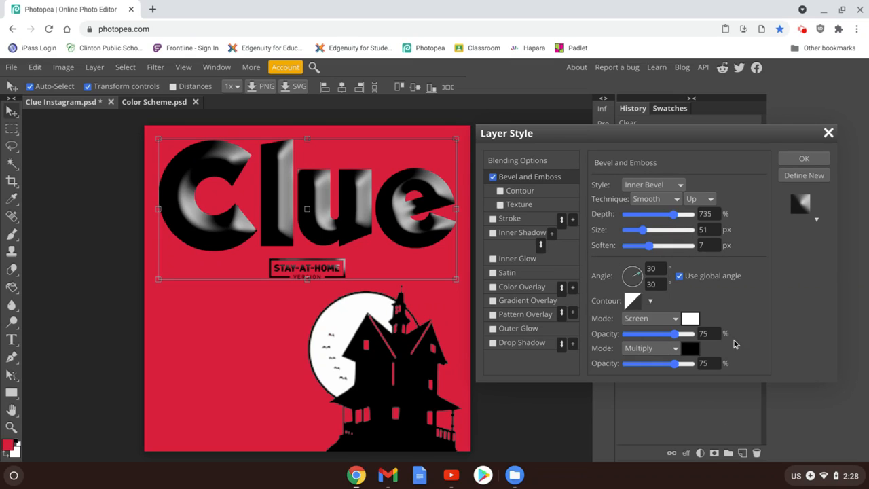
{"action": "left_click_drag", "start_coordinate": [674, 214], "coordinate": [636, 225]}
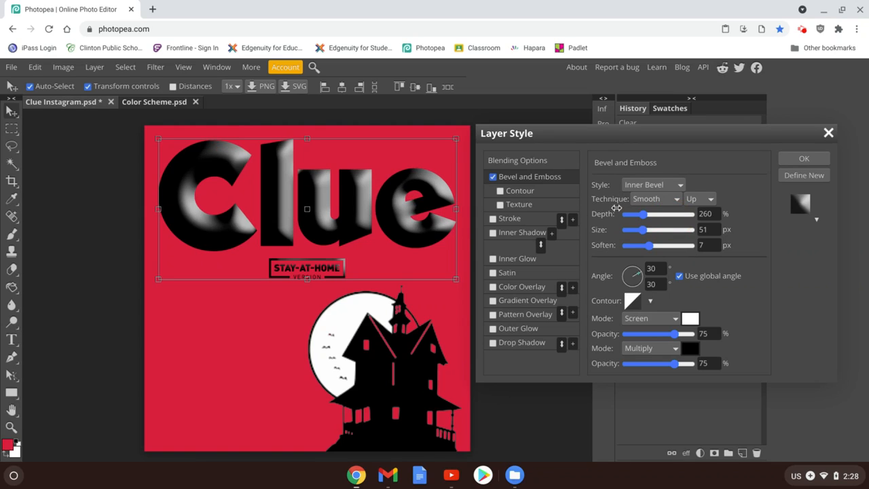
{"action": "left_click", "coordinate": [649, 245]}
{"action": "left_click_drag", "start_coordinate": [639, 250], "coordinate": [631, 251]}
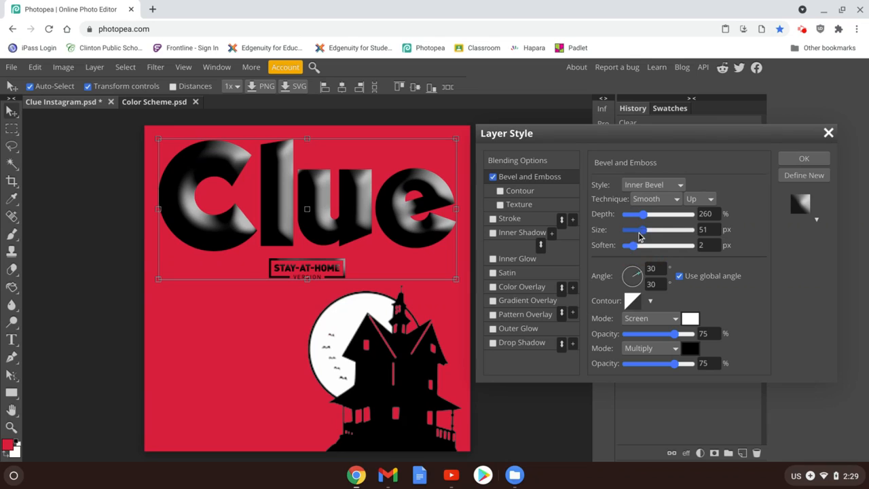
Try bevel sizes of 11 px and 29 px on the black logo, and discard the layer style
{"action": "left_click", "coordinate": [644, 233]}
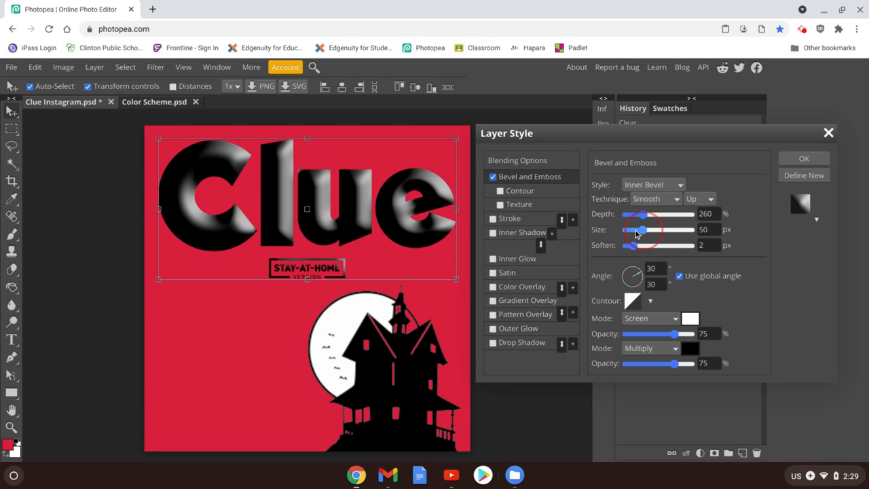
{"action": "left_click_drag", "start_coordinate": [637, 233], "coordinate": [629, 232]}
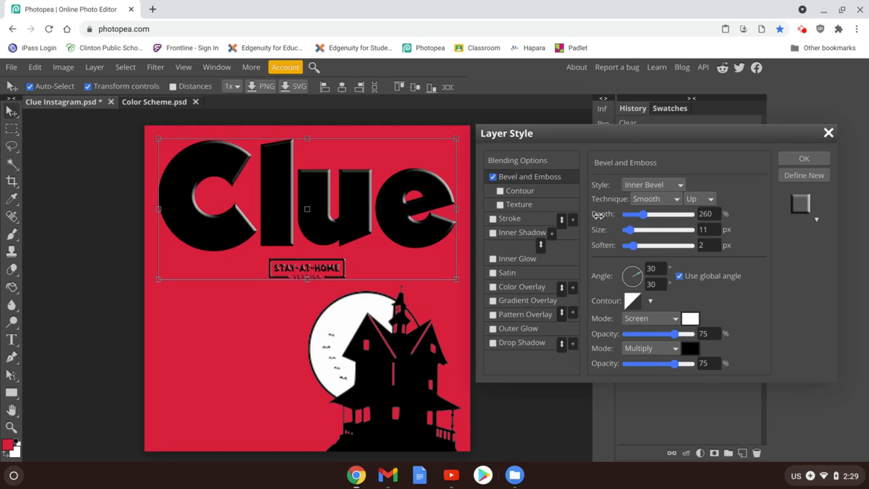
{"action": "left_click", "coordinate": [631, 233]}
{"action": "left_click_drag", "start_coordinate": [631, 234], "coordinate": [637, 233]}
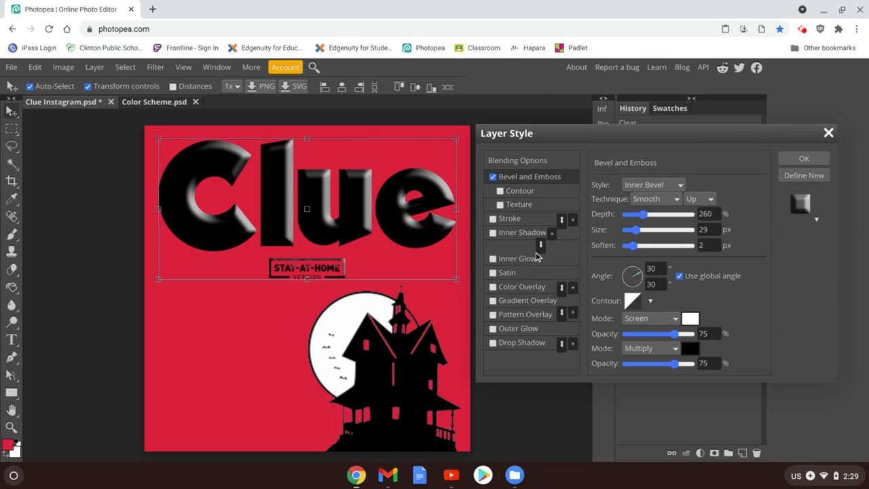
{"action": "left_click", "coordinate": [828, 133]}
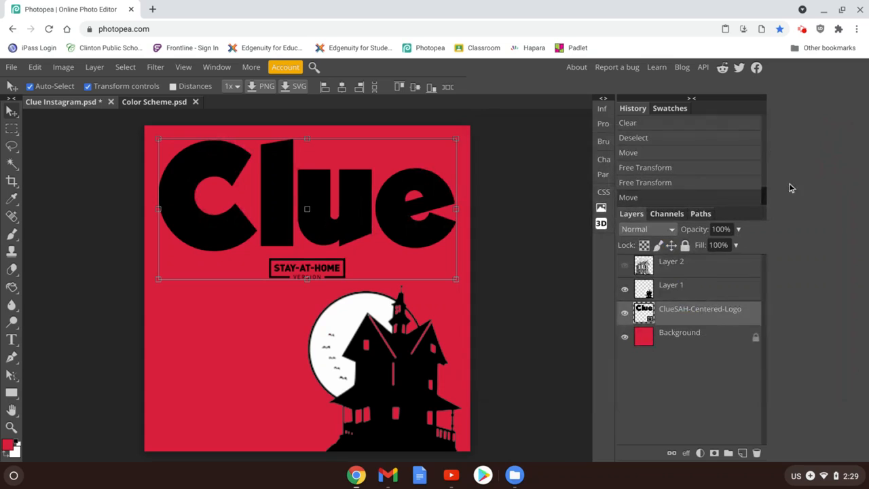
Try the default Inner Shadow on the black Clue logo and discard it
{"action": "left_click", "coordinate": [686, 453]}
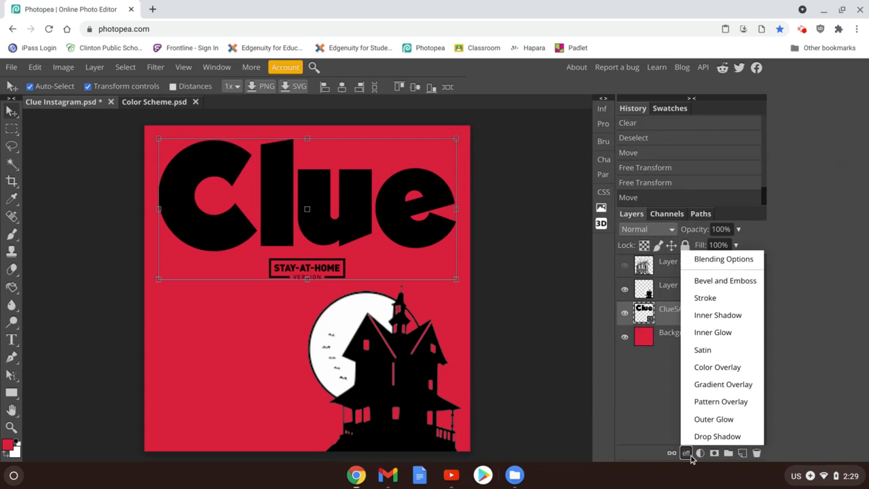
{"action": "left_click", "coordinate": [705, 317]}
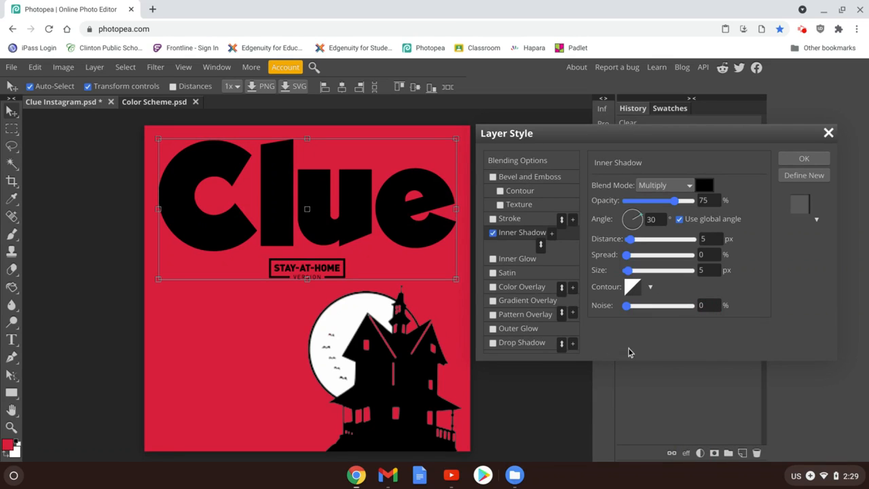
{"action": "left_click", "coordinate": [828, 133]}
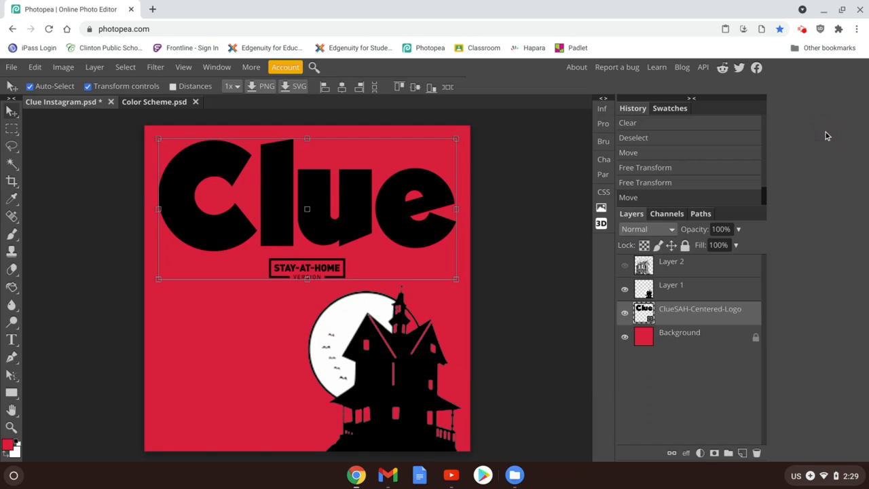
{"action": "left_click", "coordinate": [802, 31]}
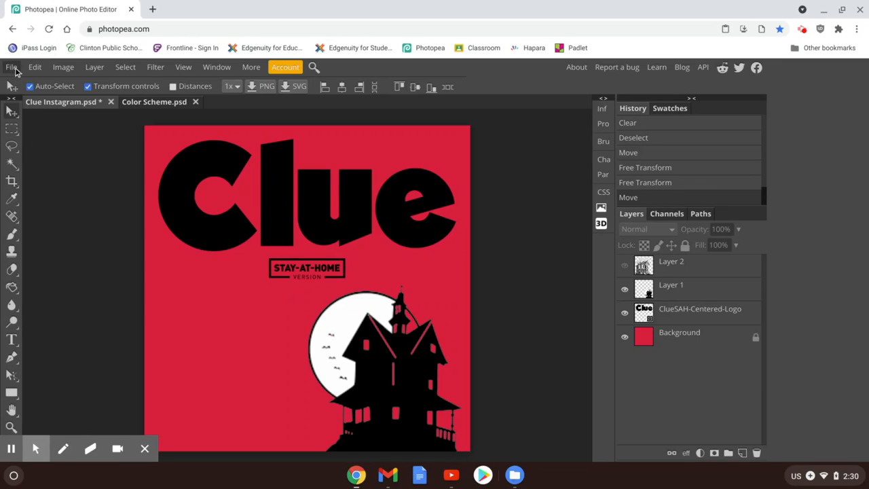
Place the white ClueSAH-Centered-Logo file from Downloads and move its layer directly above Layer 1
{"action": "left_click", "coordinate": [9, 67]}
{"action": "left_click", "coordinate": [26, 118]}
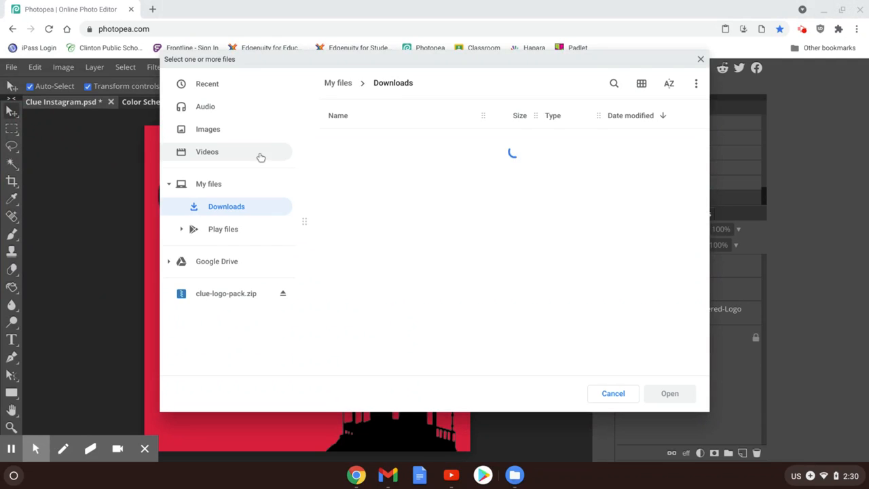
{"action": "double_click", "coordinate": [379, 142]}
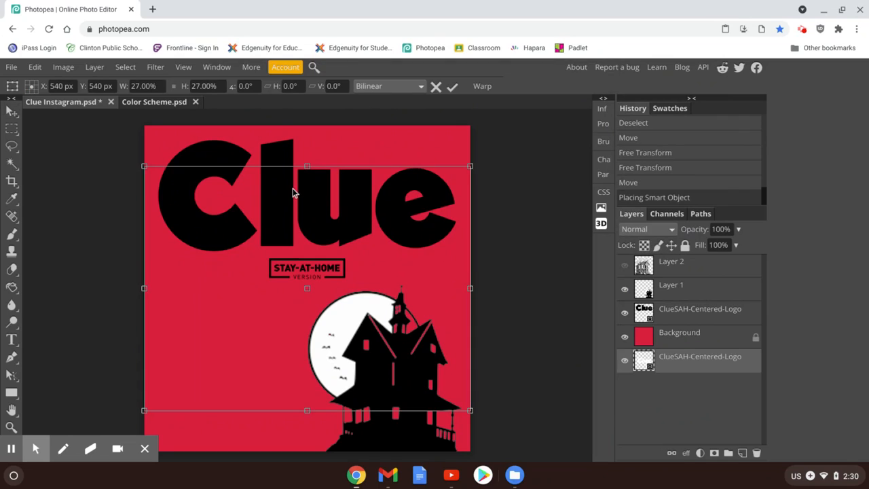
{"action": "left_click_drag", "start_coordinate": [725, 367], "coordinate": [703, 275]}
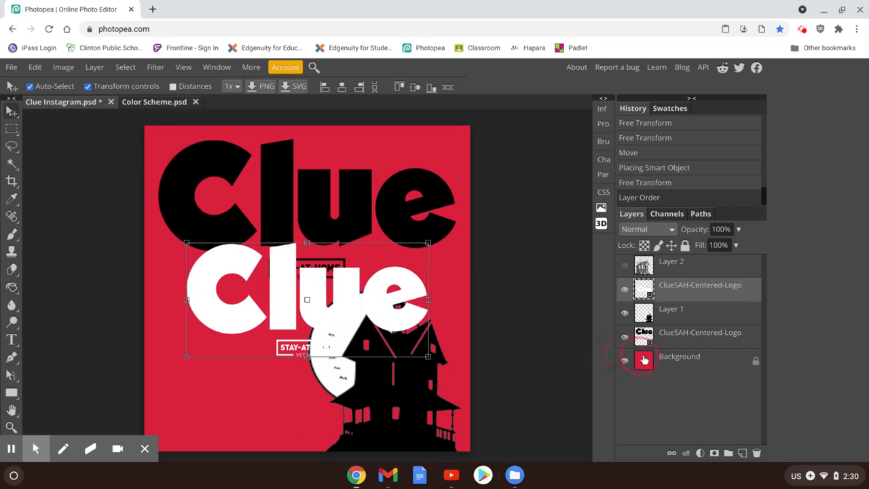
Hide the black logo layer and scale the white logo to about 33%, positioned across the upper part of the canvas above the house
{"action": "left_click", "coordinate": [626, 337]}
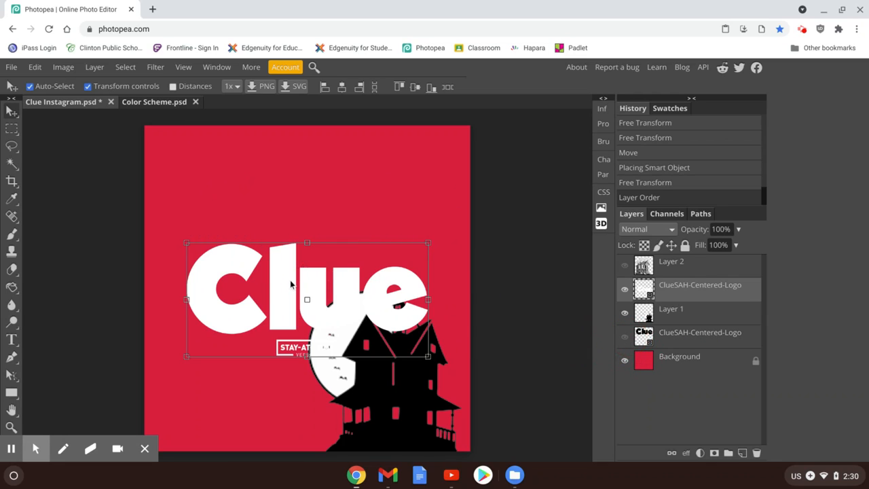
{"action": "left_click_drag", "start_coordinate": [290, 284], "coordinate": [261, 232]}
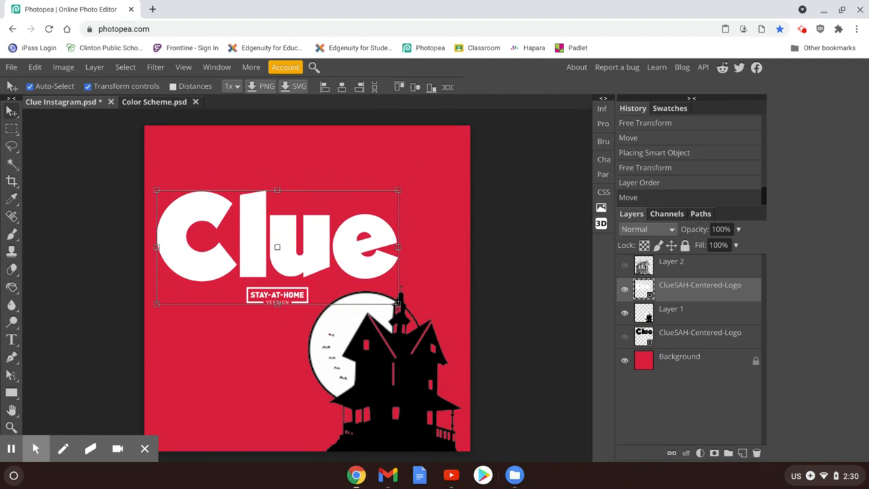
{"action": "left_click_drag", "start_coordinate": [399, 191], "coordinate": [390, 218]}
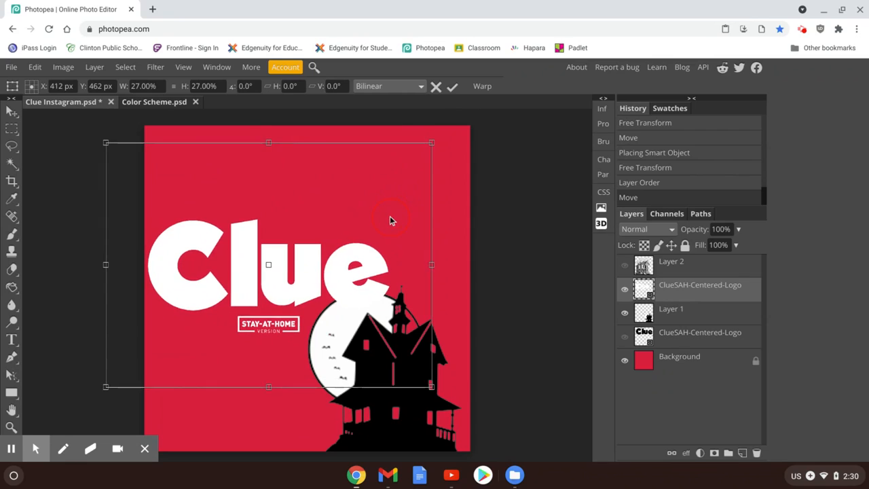
{"action": "left_click_drag", "start_coordinate": [431, 142], "coordinate": [507, 125]}
{"action": "left_click_drag", "start_coordinate": [312, 234], "coordinate": [316, 194]}
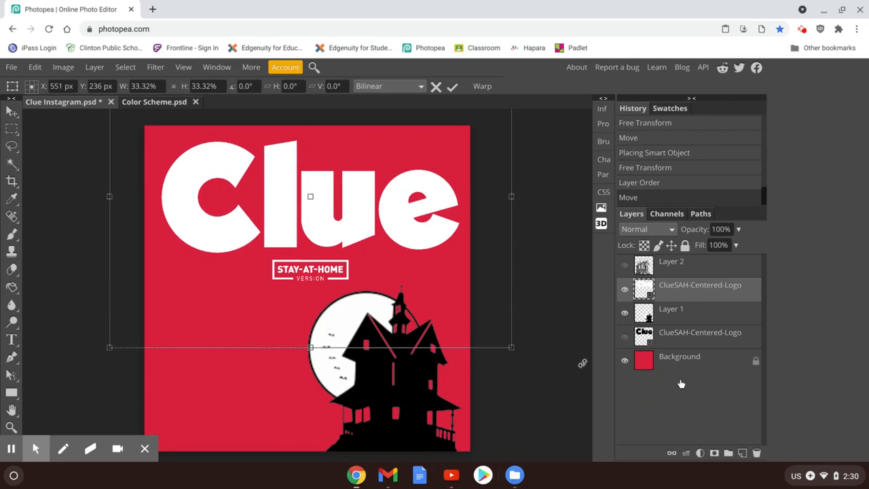
Try an Inner Shadow on the white logo with distance 23 px, spread 20% and sizes 39 px and 12 px, and discard it
{"action": "left_click", "coordinate": [685, 452]}
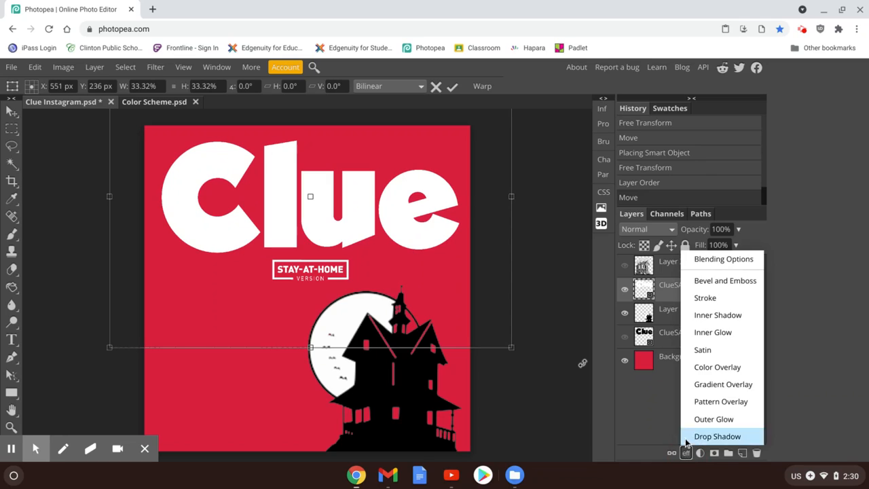
{"action": "left_click", "coordinate": [709, 316]}
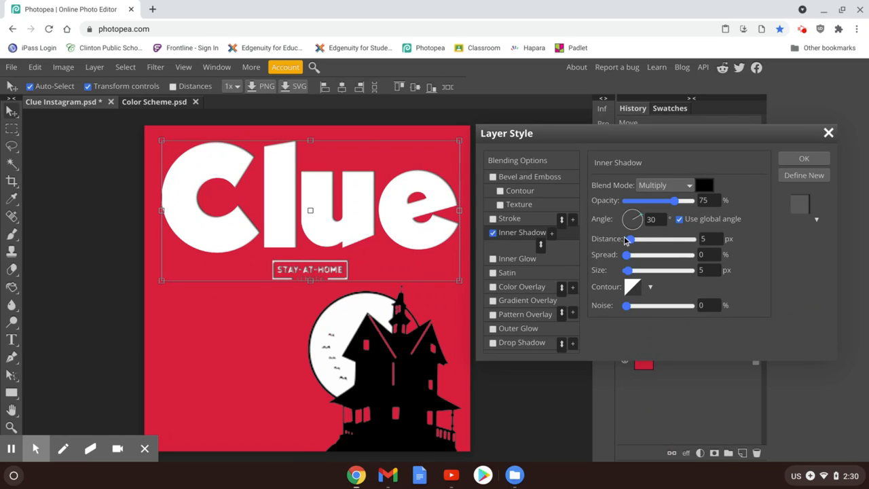
{"action": "left_click_drag", "start_coordinate": [628, 243], "coordinate": [637, 246]}
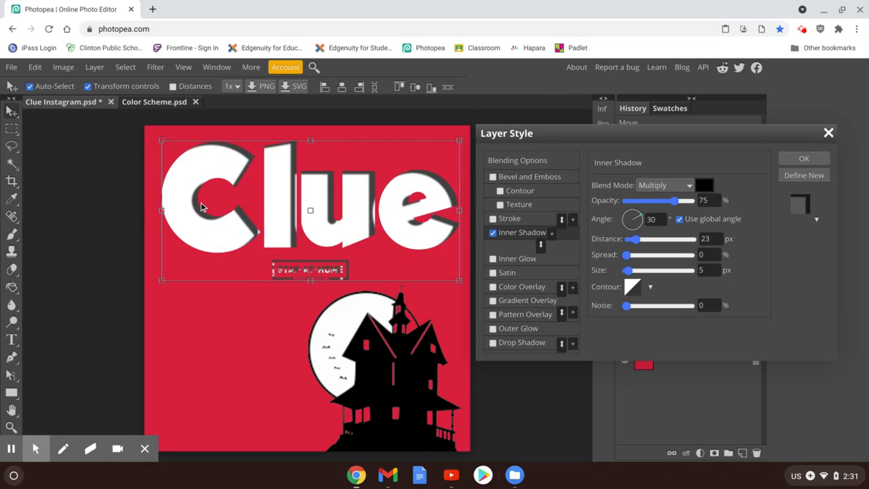
{"action": "left_click", "coordinate": [629, 256]}
{"action": "left_click_drag", "start_coordinate": [631, 258], "coordinate": [639, 254]}
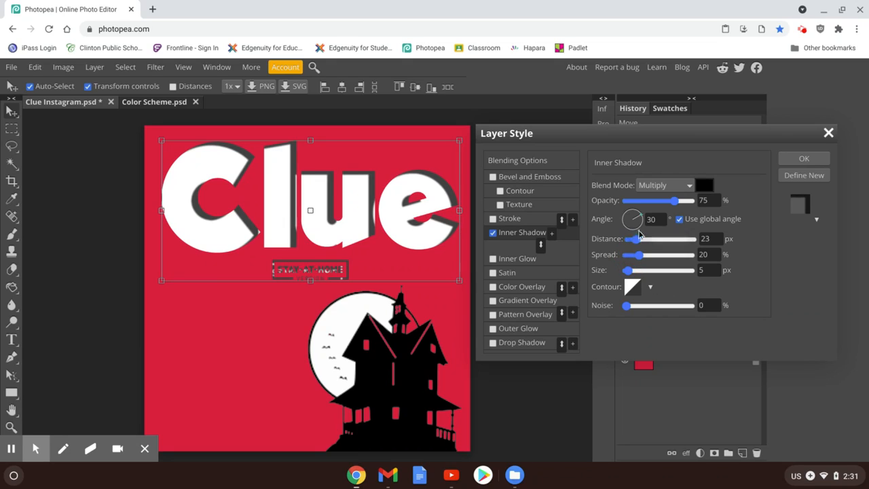
{"action": "left_click_drag", "start_coordinate": [632, 275], "coordinate": [637, 273]}
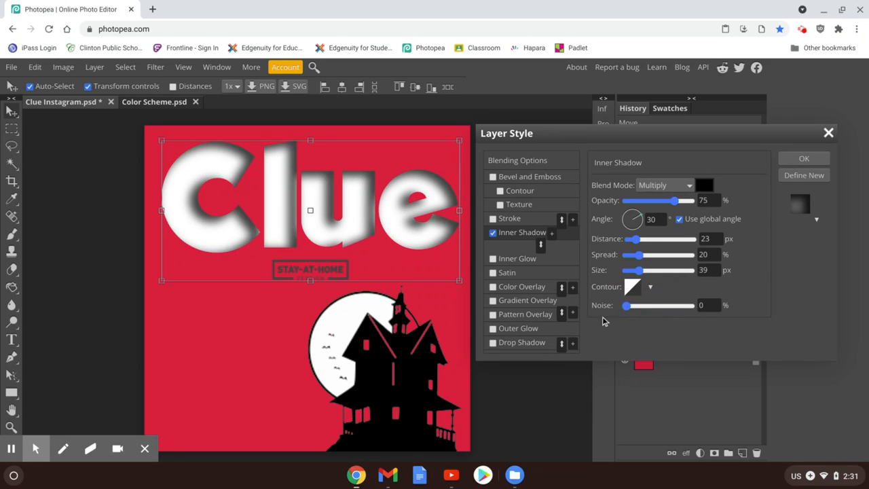
{"action": "left_click_drag", "start_coordinate": [639, 271], "coordinate": [631, 279]}
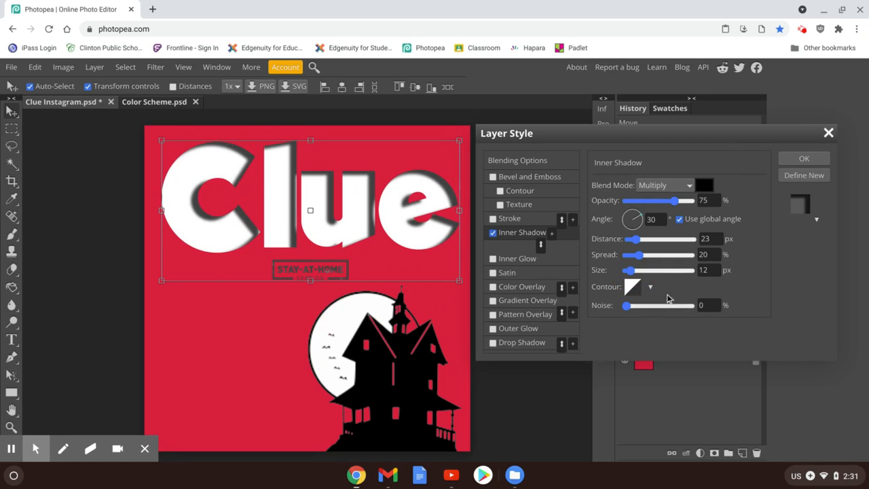
{"action": "left_click", "coordinate": [829, 133]}
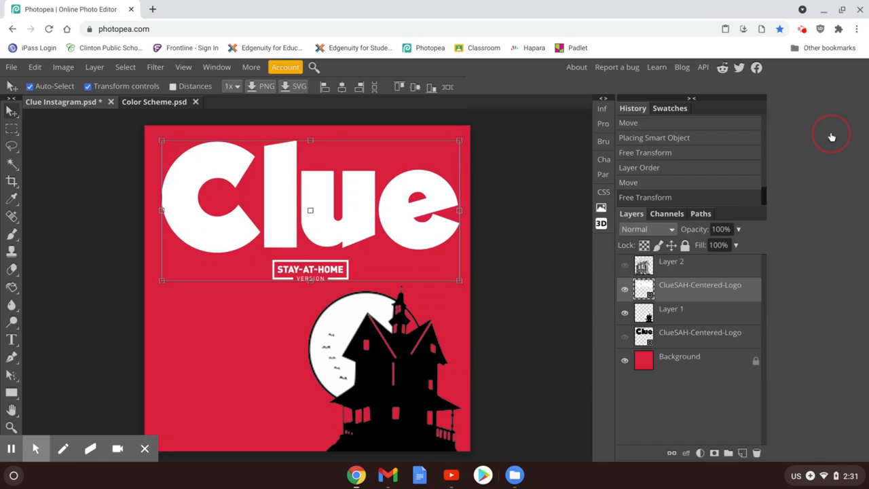
Try an Inner Glow on the white Clue logo with color 9c4c59, spread 57% and size 30 px, and discard it
{"action": "left_click", "coordinate": [687, 453]}
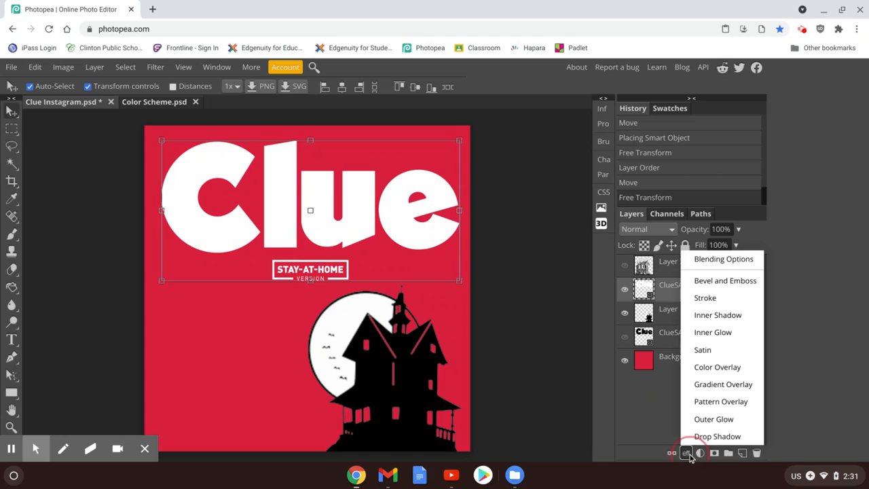
{"action": "left_click", "coordinate": [719, 332]}
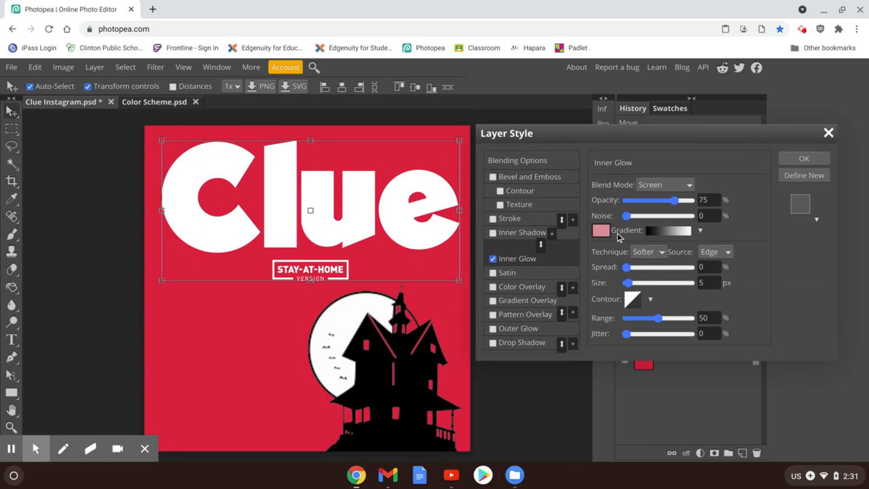
{"action": "left_click", "coordinate": [601, 231]}
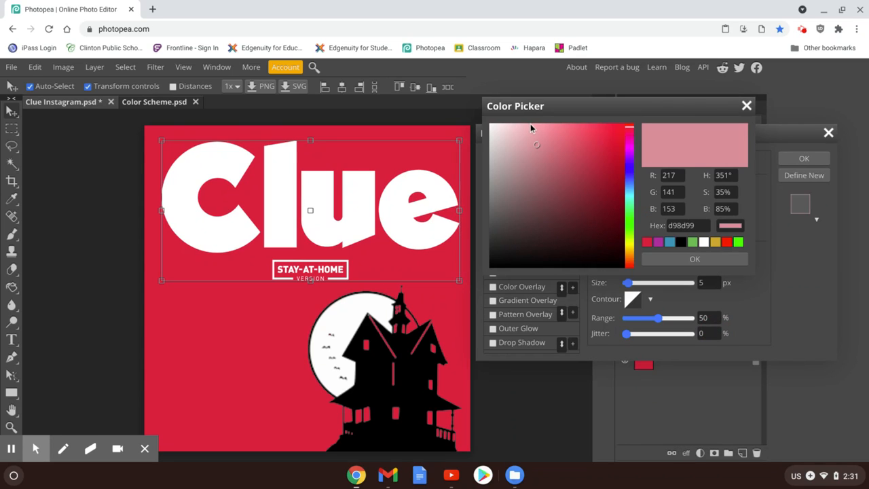
{"action": "left_click", "coordinate": [559, 180]}
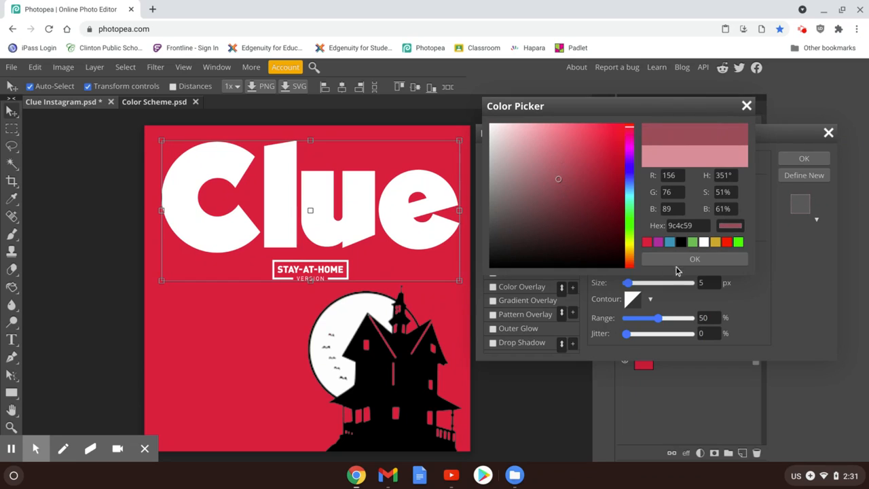
{"action": "left_click", "coordinate": [675, 258]}
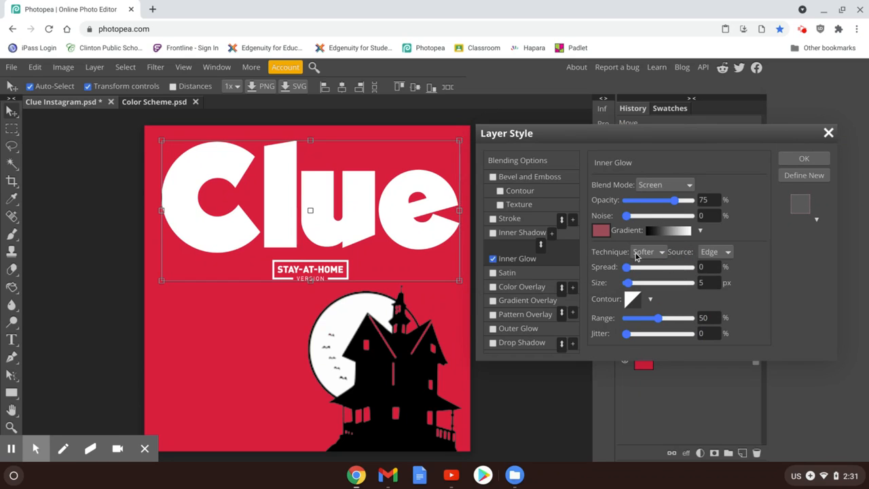
{"action": "left_click_drag", "start_coordinate": [627, 267], "coordinate": [664, 272]}
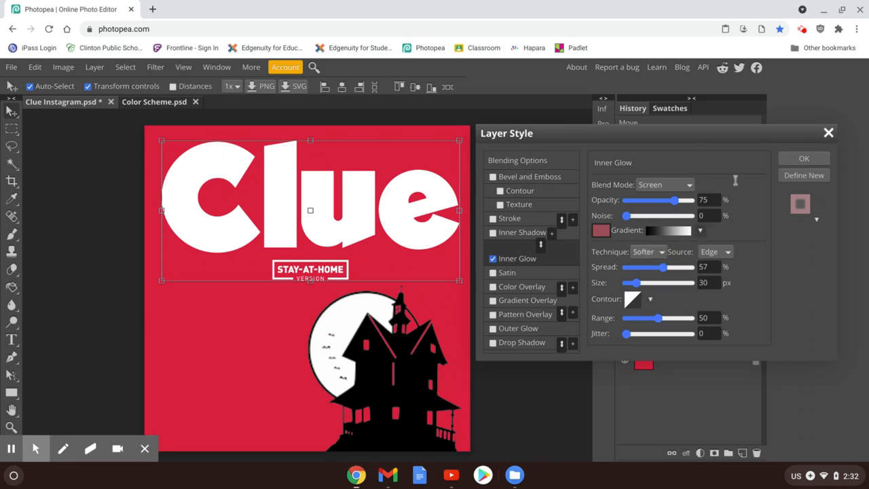
{"action": "left_click", "coordinate": [829, 133]}
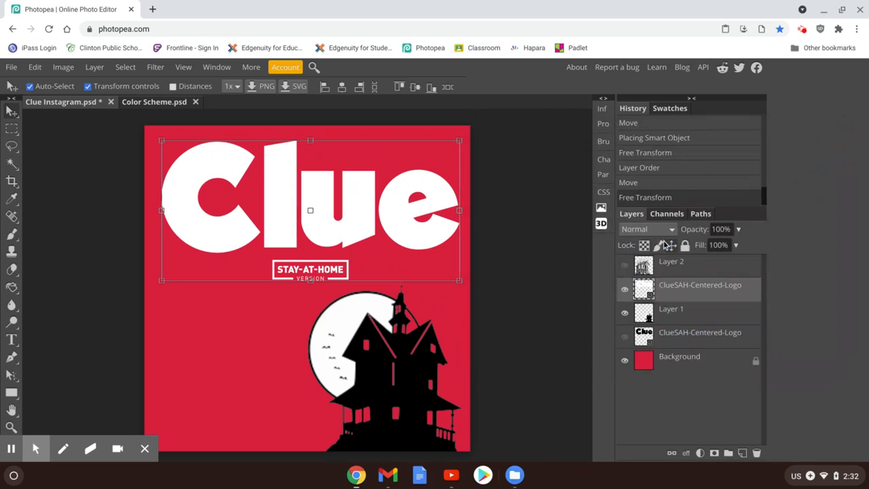
Show the black logo and hide the white one, and try an Inner Glow in near-white faf2f4 on the selected white logo layer
{"action": "left_click", "coordinate": [625, 340]}
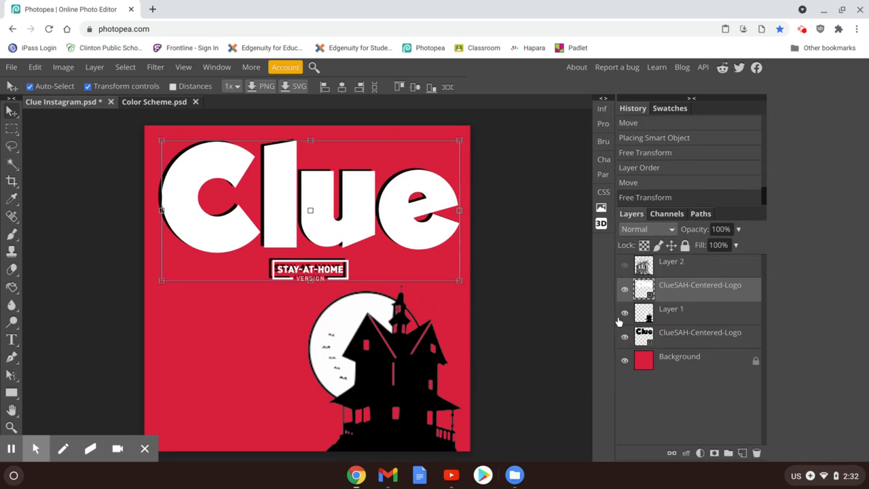
{"action": "left_click", "coordinate": [624, 291]}
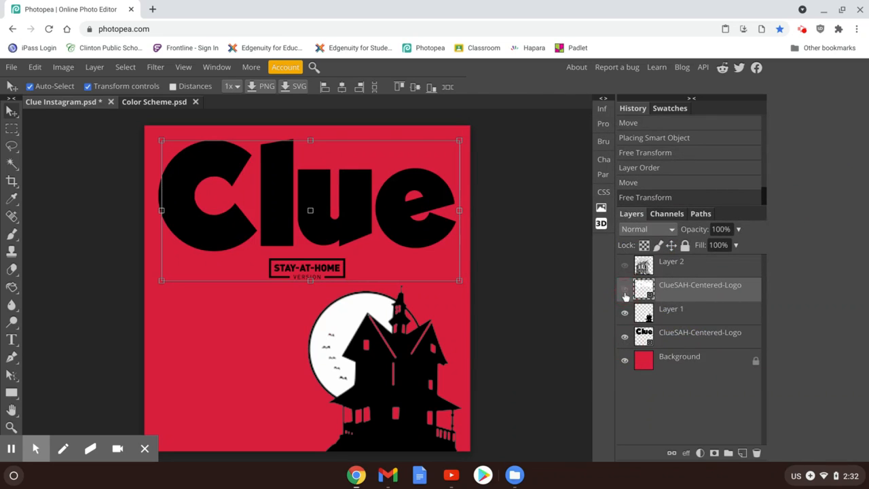
{"action": "left_click", "coordinate": [686, 453]}
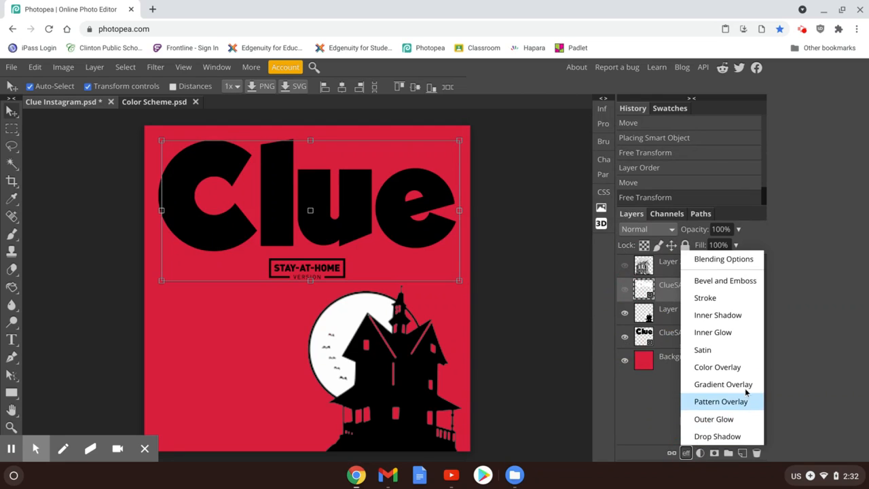
{"action": "left_click", "coordinate": [723, 333]}
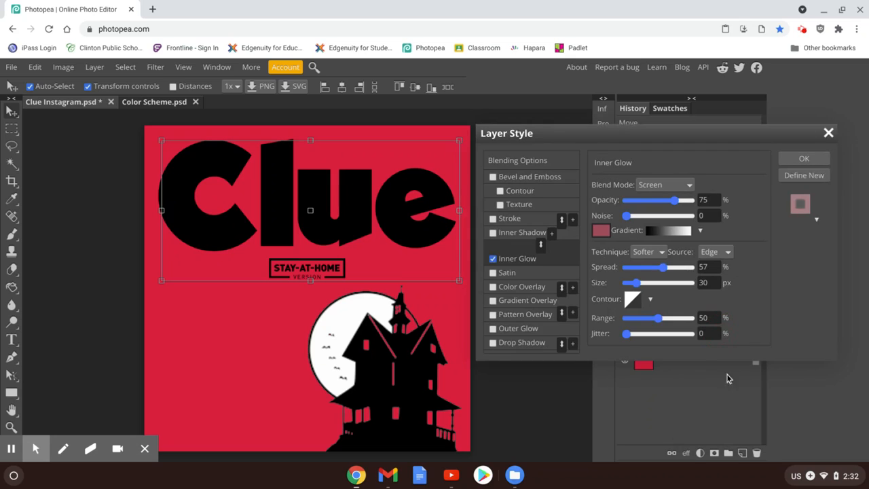
{"action": "left_click", "coordinate": [601, 230]}
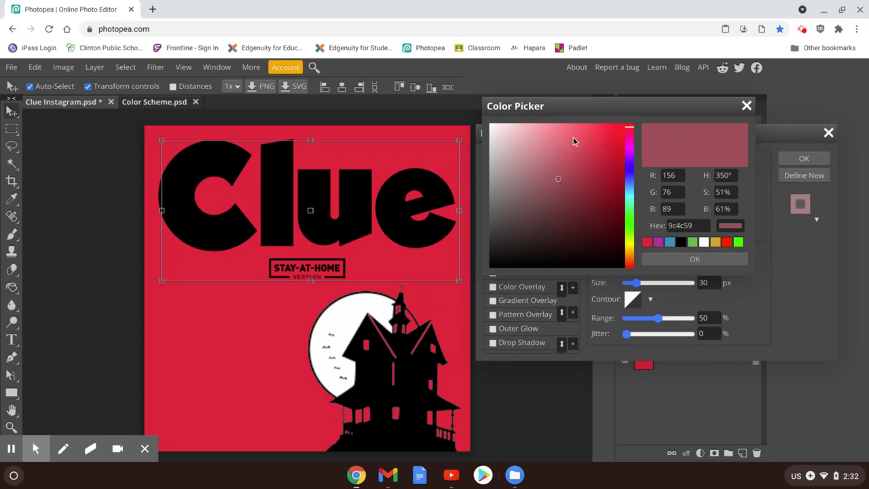
{"action": "left_click", "coordinate": [494, 129]}
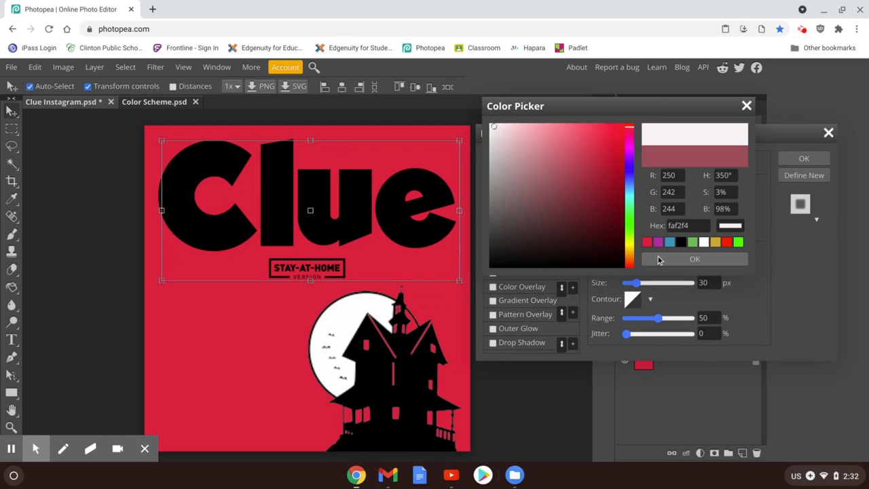
{"action": "left_click", "coordinate": [653, 260]}
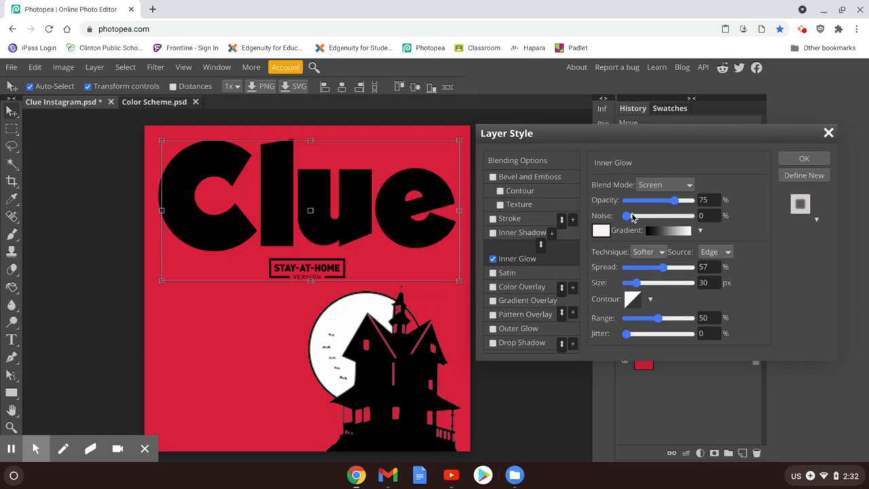
Try the Inner Glow at 82% opacity, 100% range, 85% spread and 62 px size, and discard it
{"action": "mouse_move", "coordinate": [676, 201]}
{"action": "left_mouse_down"}
{"action": "mouse_move", "coordinate": [690, 202]}
{"action": "mouse_move", "coordinate": [679, 201]}
{"action": "left_mouse_up"}
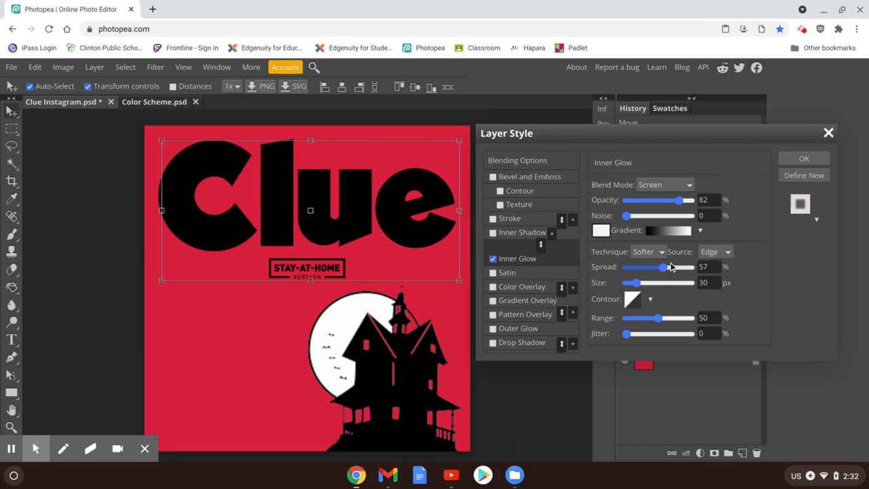
{"action": "left_click_drag", "start_coordinate": [658, 318], "coordinate": [692, 318]}
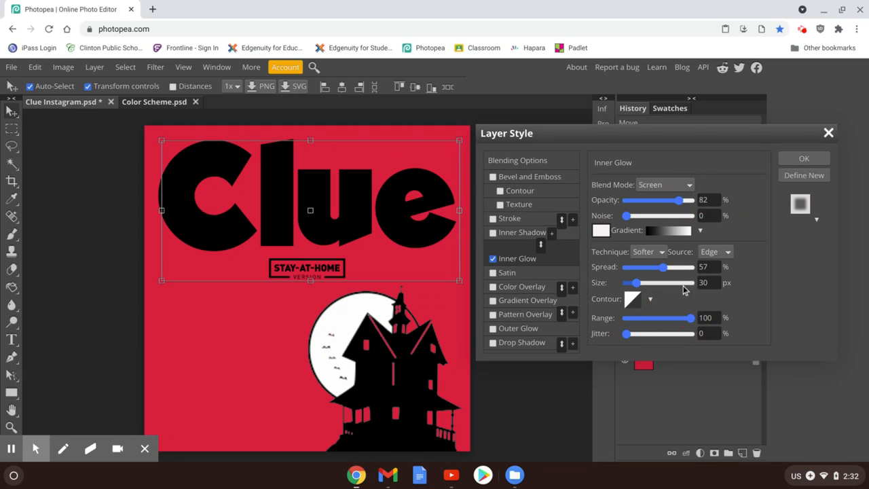
{"action": "left_click_drag", "start_coordinate": [666, 269], "coordinate": [681, 267]}
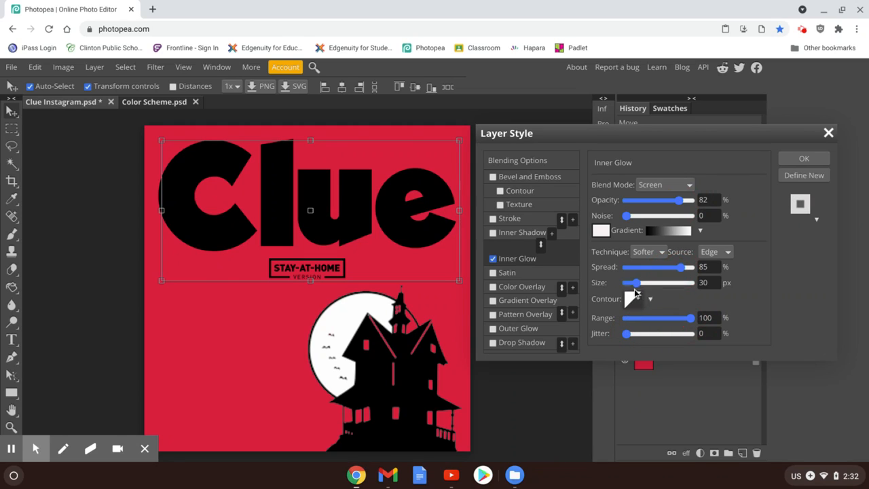
{"action": "mouse_move", "coordinate": [637, 286]}
{"action": "left_mouse_down"}
{"action": "mouse_move", "coordinate": [707, 284]}
{"action": "mouse_move", "coordinate": [643, 286]}
{"action": "left_mouse_up"}
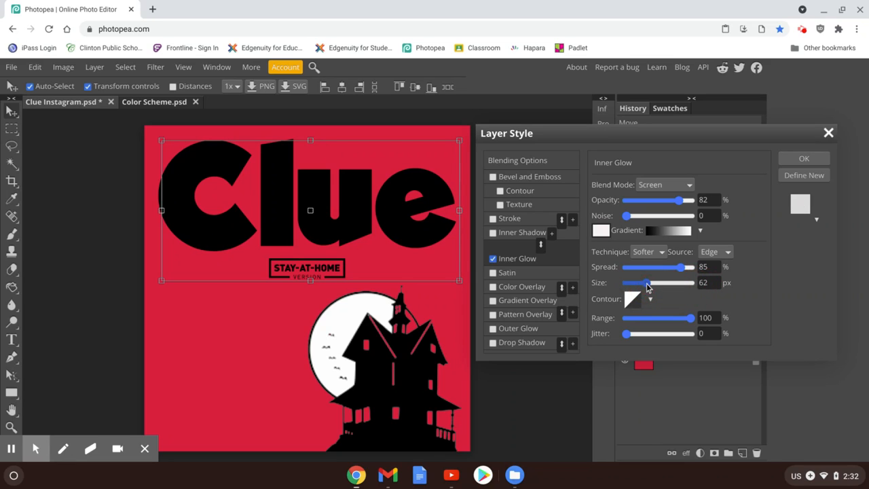
{"action": "left_click", "coordinate": [828, 134]}
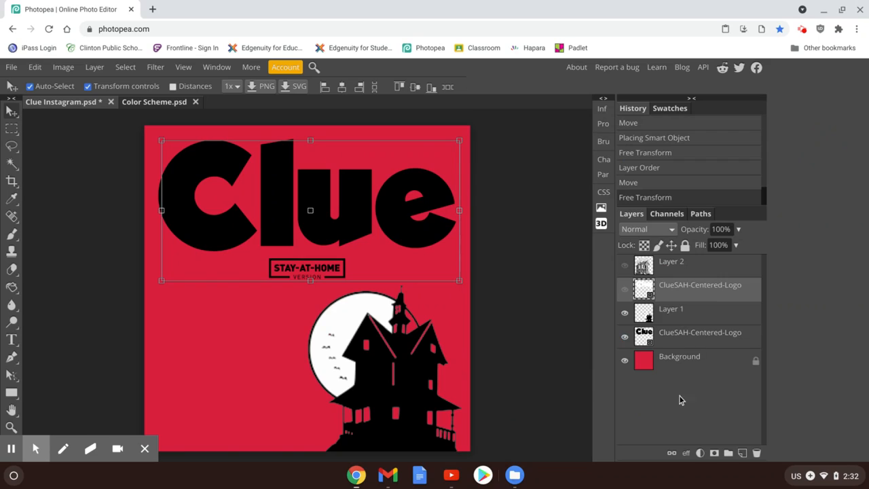
Try a Satin effect on the hidden white logo layer with distance 156 px and size 149 px, and close the layer style settings
{"action": "left_click", "coordinate": [687, 454]}
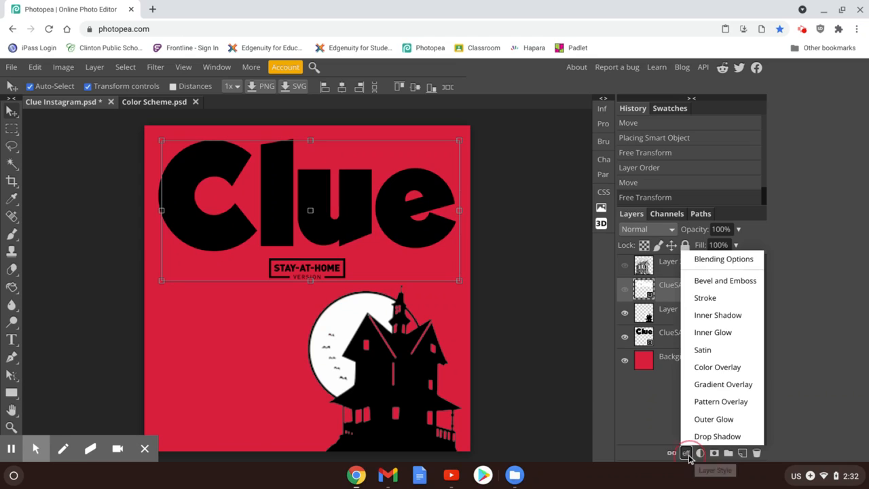
{"action": "left_click", "coordinate": [702, 352]}
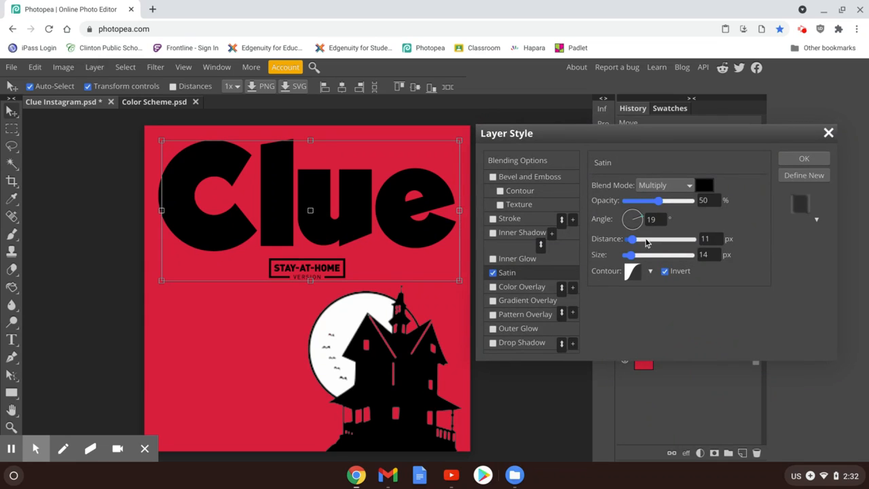
{"action": "left_click_drag", "start_coordinate": [631, 239], "coordinate": [676, 264]}
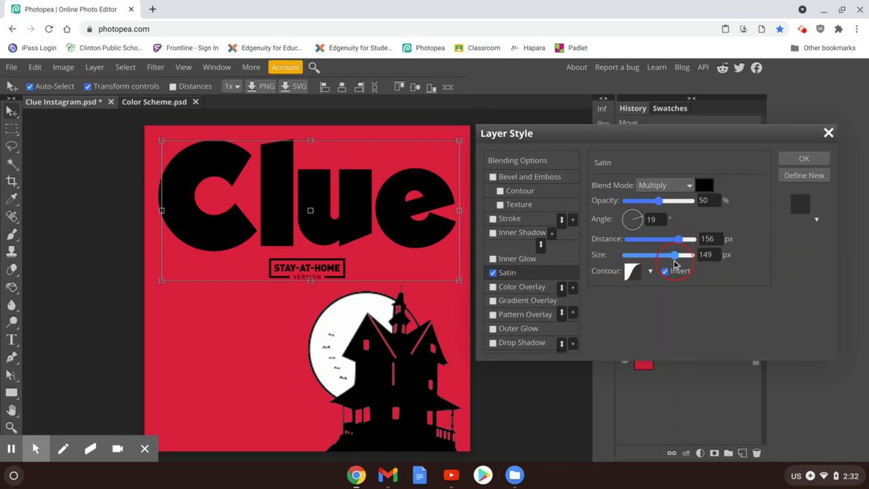
{"action": "left_click", "coordinate": [805, 158]}
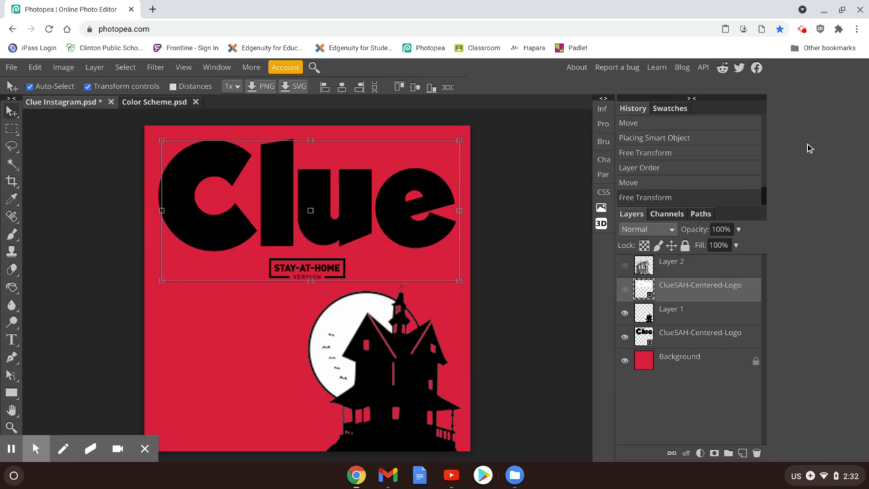
Switch visibility back to the white logo, try a Satin effect with 39% opacity, 89 px distance and 54 px size, and discard it
{"action": "left_click", "coordinate": [624, 336]}
{"action": "left_click", "coordinate": [625, 289]}
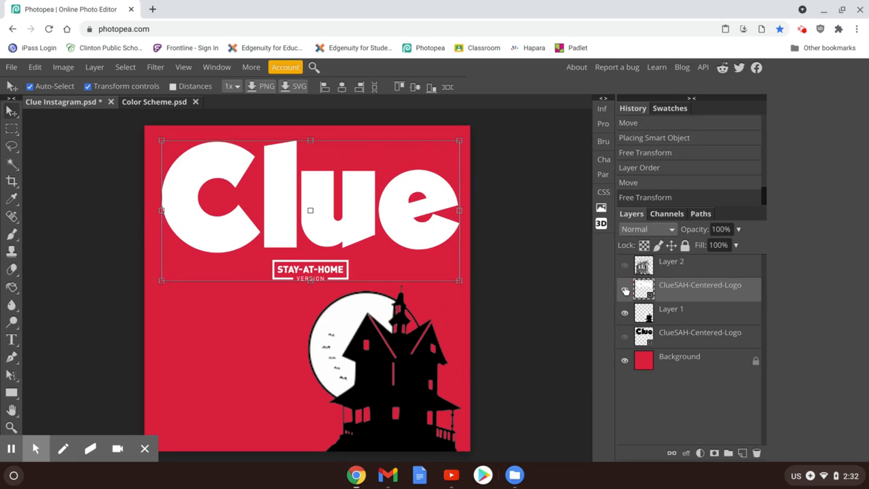
{"action": "left_click", "coordinate": [686, 453]}
{"action": "left_click", "coordinate": [704, 350]}
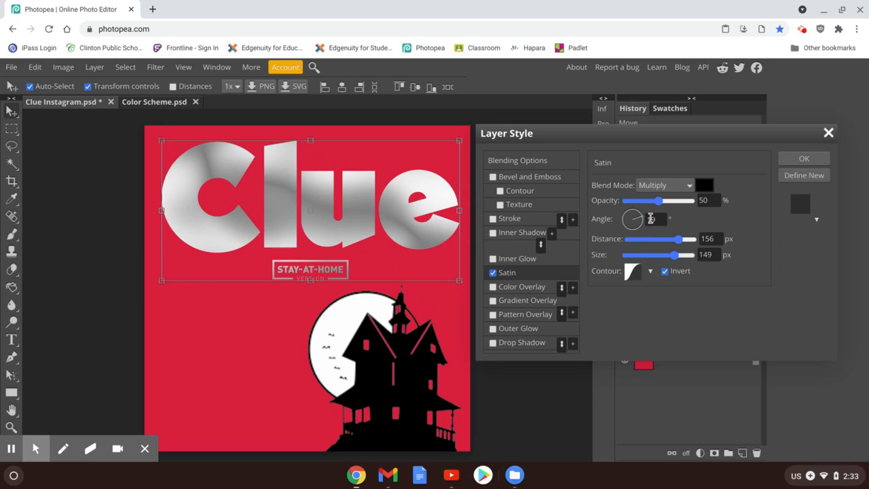
{"action": "left_click_drag", "start_coordinate": [657, 201], "coordinate": [651, 208]}
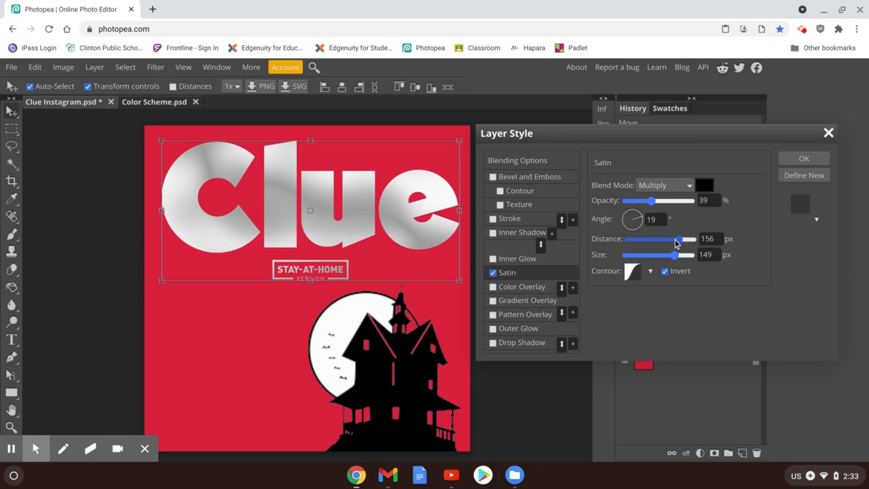
{"action": "mouse_move", "coordinate": [677, 240]}
{"action": "left_mouse_down"}
{"action": "mouse_move", "coordinate": [652, 242]}
{"action": "mouse_move", "coordinate": [720, 235]}
{"action": "mouse_move", "coordinate": [735, 243]}
{"action": "mouse_move", "coordinate": [620, 233]}
{"action": "mouse_move", "coordinate": [658, 246]}
{"action": "mouse_move", "coordinate": [629, 264]}
{"action": "mouse_move", "coordinate": [669, 256]}
{"action": "mouse_move", "coordinate": [644, 258]}
{"action": "left_mouse_up"}
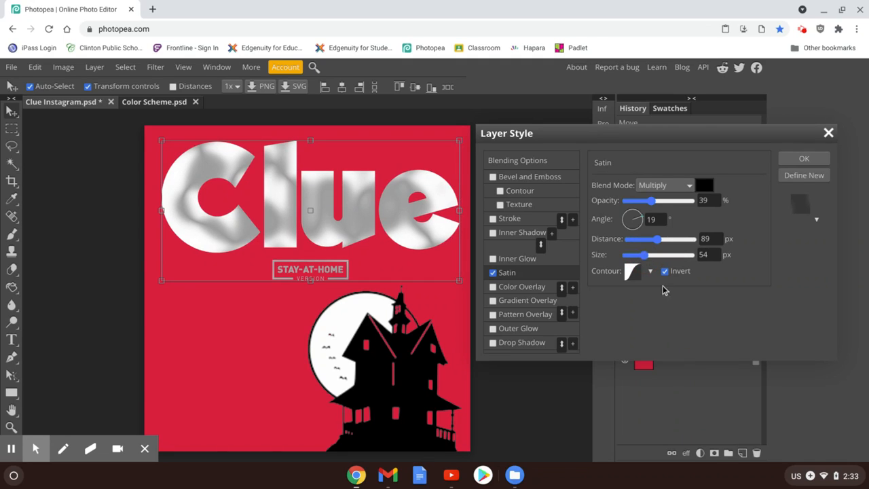
{"action": "left_click", "coordinate": [829, 134]}
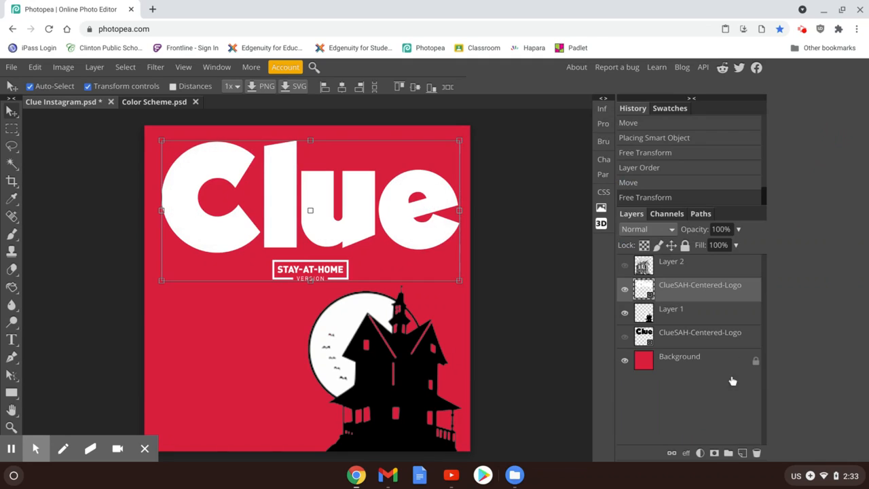
Add an Outer Glow to the white Clue logo and set the glow color to near-white faf3f4
{"action": "left_click", "coordinate": [685, 453]}
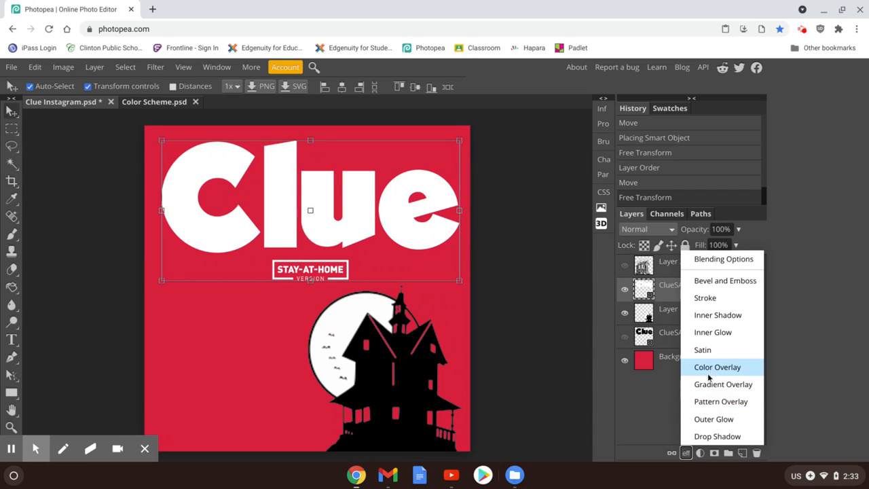
{"action": "left_click", "coordinate": [712, 420]}
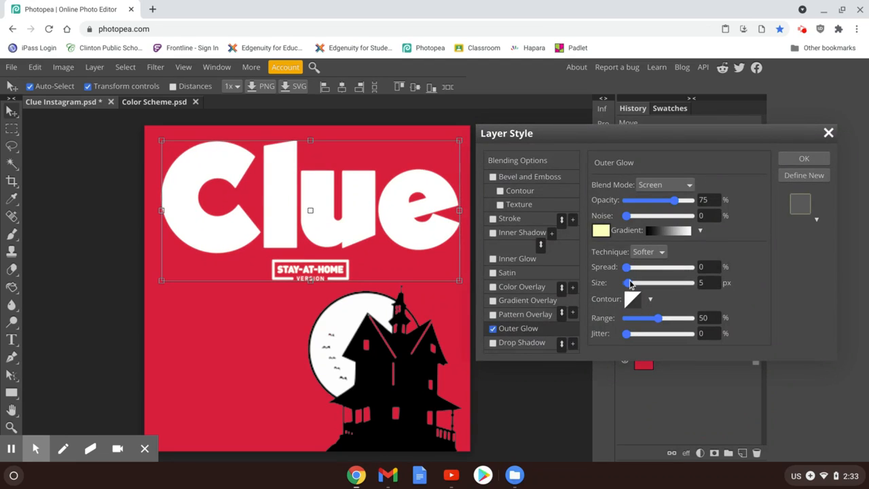
{"action": "left_click", "coordinate": [605, 234]}
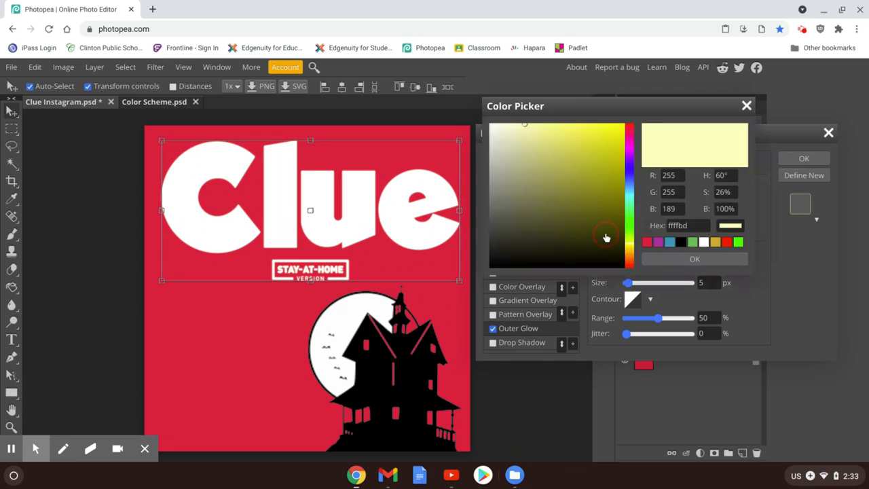
{"action": "left_click", "coordinate": [498, 127]}
{"action": "left_click", "coordinate": [492, 130]}
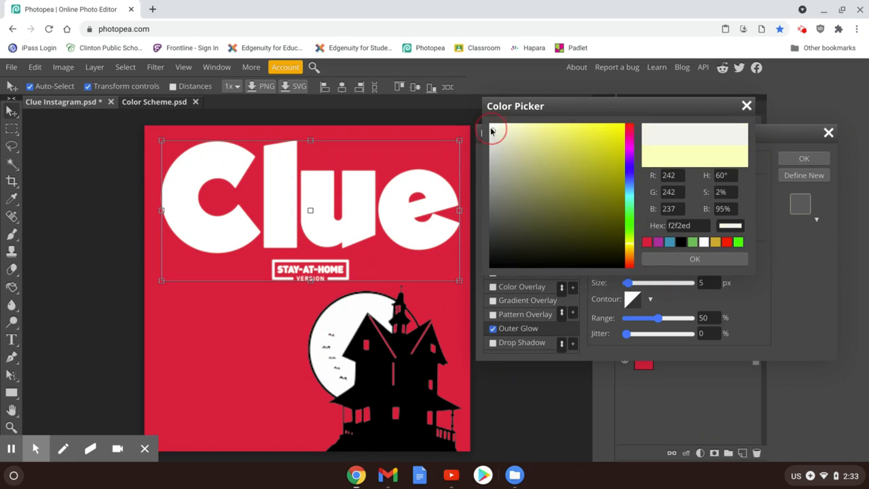
{"action": "left_click", "coordinate": [491, 128]}
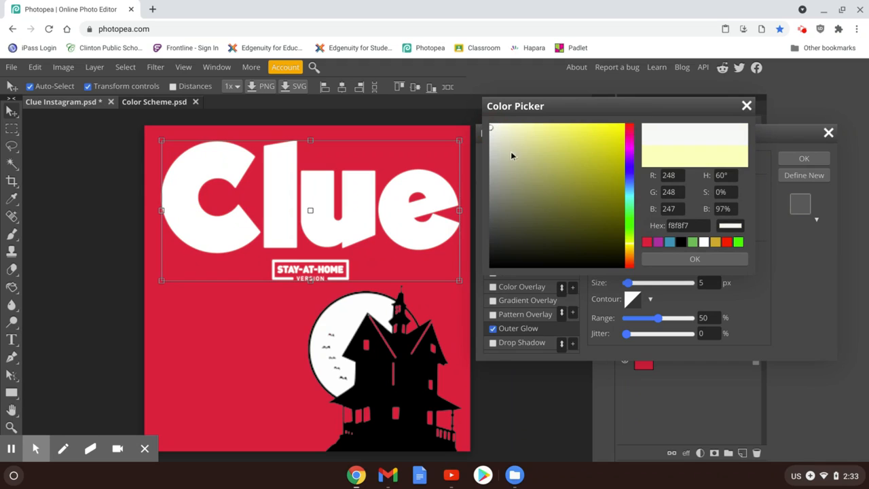
{"action": "left_click", "coordinate": [647, 241]}
{"action": "left_click", "coordinate": [500, 128]}
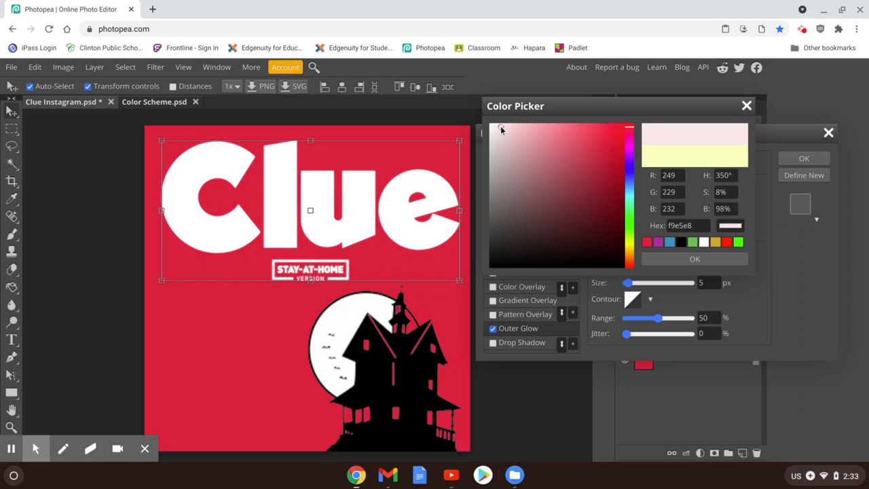
{"action": "left_click", "coordinate": [494, 127]}
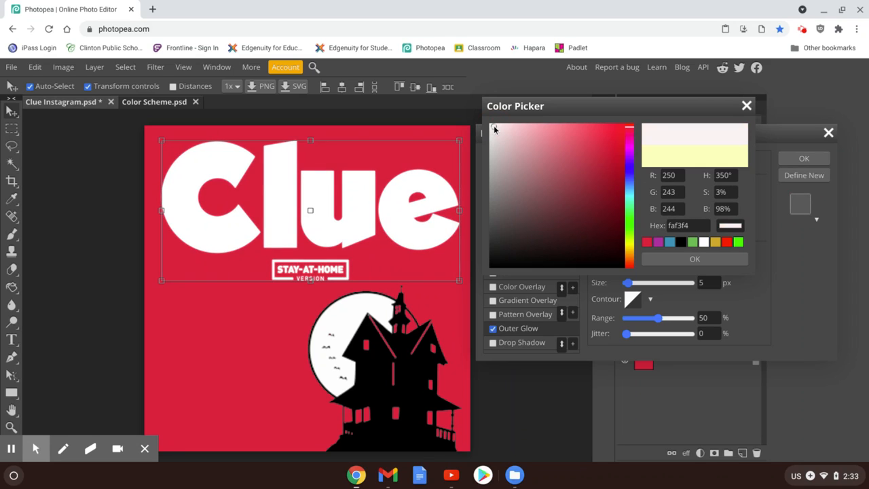
{"action": "left_click", "coordinate": [708, 262]}
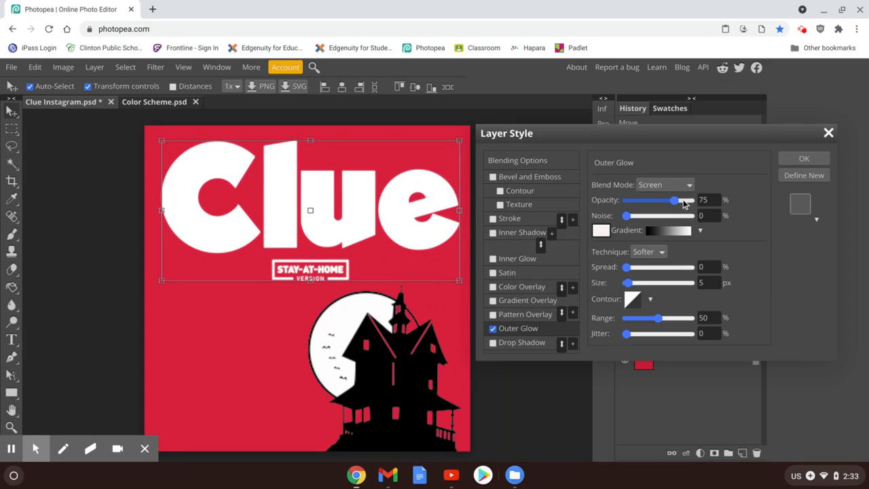
Try the Outer Glow on the white Clue logo at 58% opacity, 45% spread and 25 px size
{"action": "left_click", "coordinate": [641, 270]}
{"action": "left_click_drag", "start_coordinate": [647, 270], "coordinate": [630, 297]}
{"action": "left_click", "coordinate": [675, 207]}
{"action": "left_click_drag", "start_coordinate": [668, 208], "coordinate": [665, 211]}
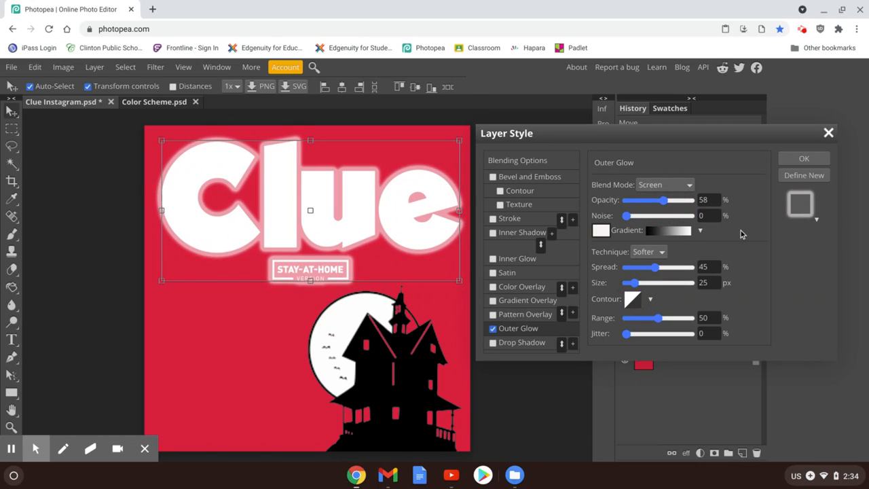
Try a black-to-white gradient for the Outer Glow, moving its white stop to 56% and back to 100%, and discard the glow
{"action": "left_click", "coordinate": [680, 233]}
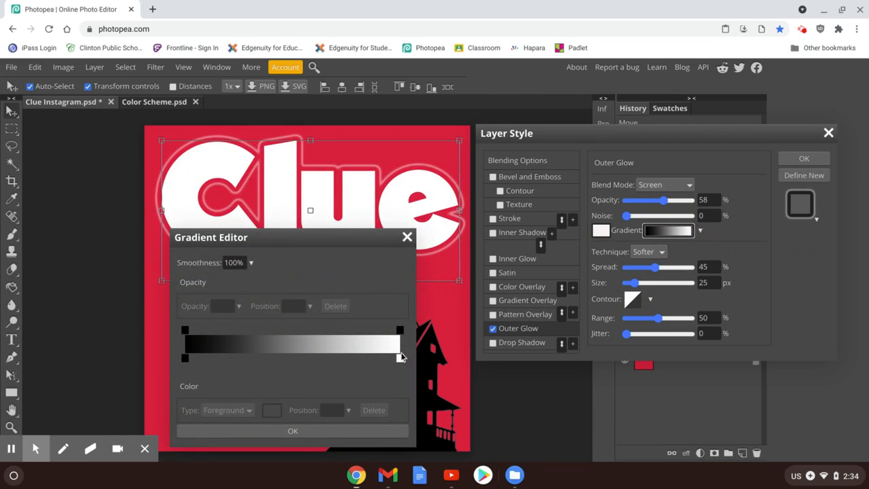
{"action": "left_click", "coordinate": [297, 358]}
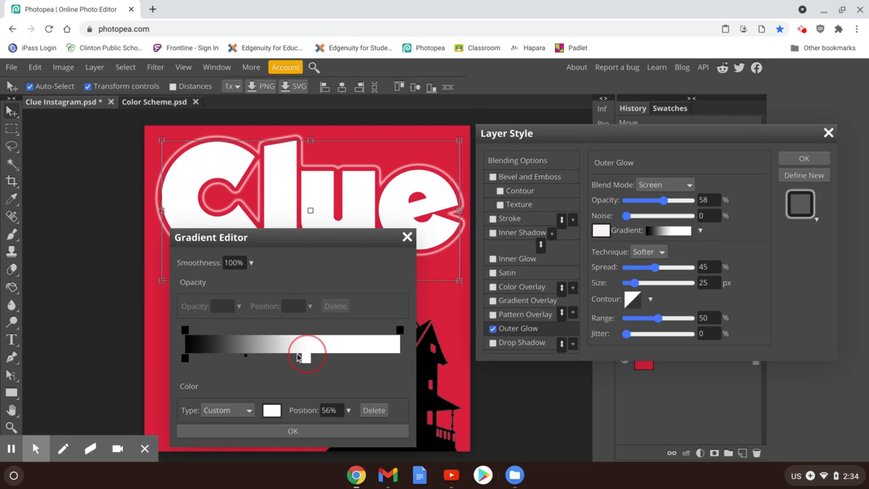
{"action": "left_click_drag", "start_coordinate": [297, 358], "coordinate": [402, 360]}
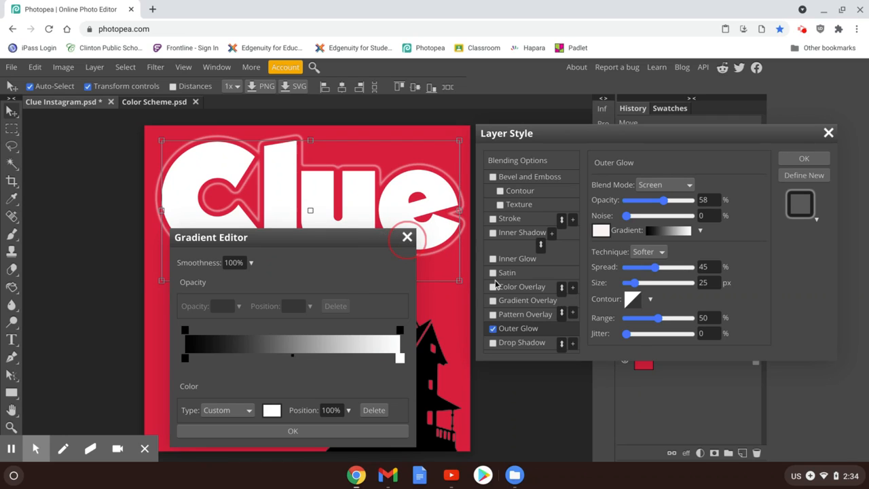
{"action": "left_click", "coordinate": [408, 238]}
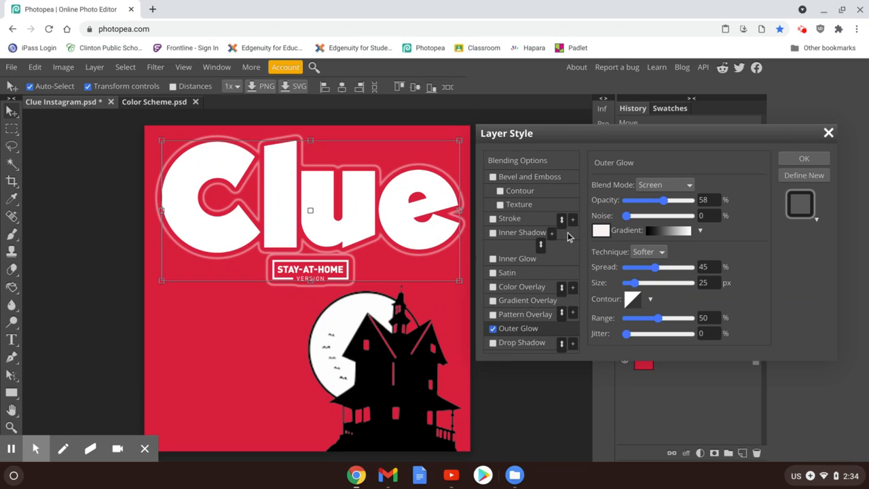
{"action": "left_click", "coordinate": [829, 132]}
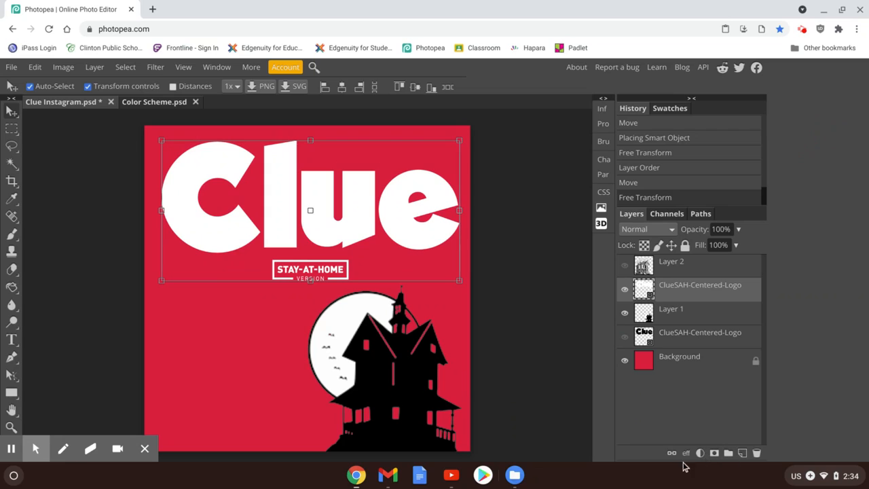
Try a Drop Shadow on the white Clue logo with a 104° angle, 30 px distance and 58% spread, and discard it
{"action": "left_click", "coordinate": [687, 454]}
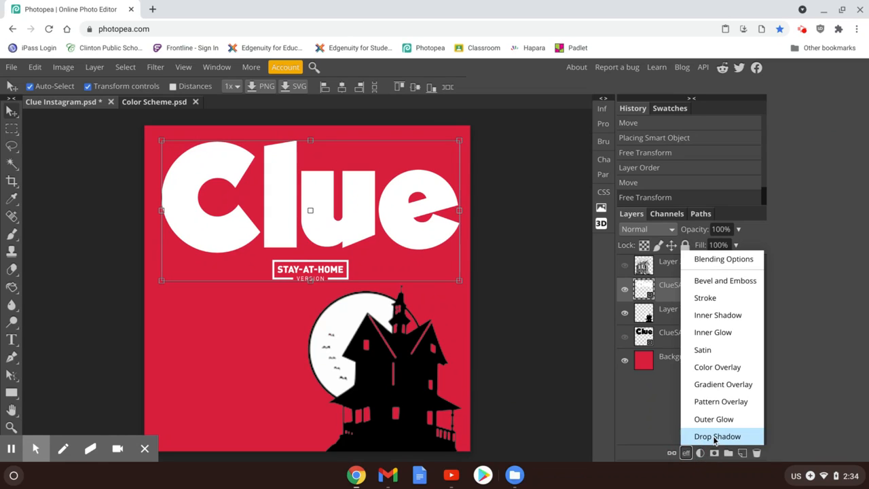
{"action": "left_click", "coordinate": [714, 438]}
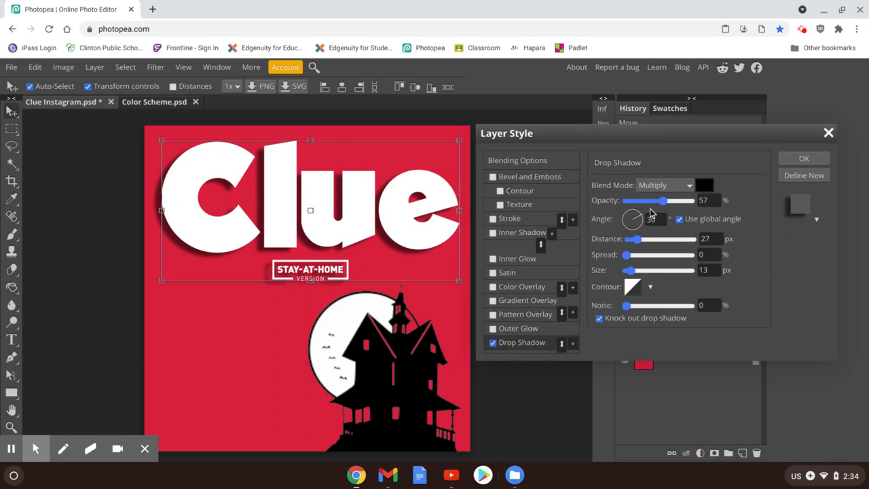
{"action": "mouse_move", "coordinate": [641, 217]}
{"action": "left_mouse_down"}
{"action": "mouse_move", "coordinate": [632, 234]}
{"action": "mouse_move", "coordinate": [630, 211]}
{"action": "left_mouse_up"}
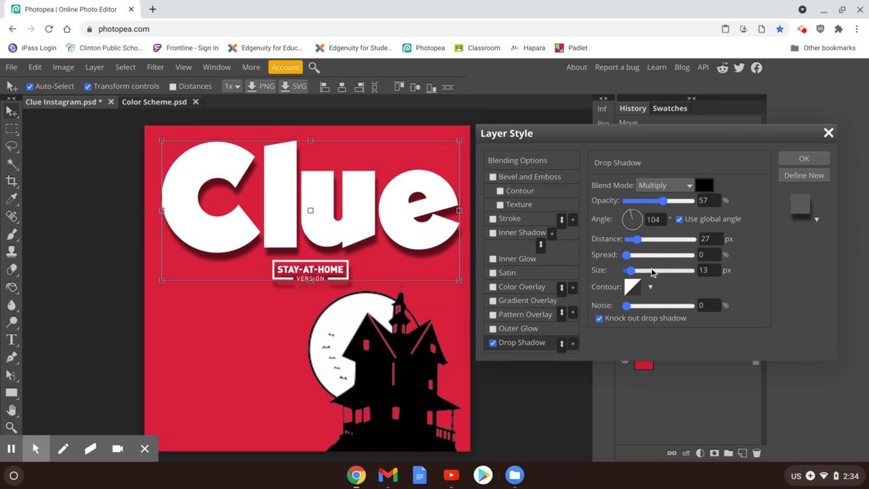
{"action": "left_click_drag", "start_coordinate": [627, 254], "coordinate": [665, 256]}
{"action": "mouse_move", "coordinate": [634, 239]}
{"action": "left_mouse_down"}
{"action": "mouse_move", "coordinate": [664, 242]}
{"action": "mouse_move", "coordinate": [637, 246]}
{"action": "left_mouse_up"}
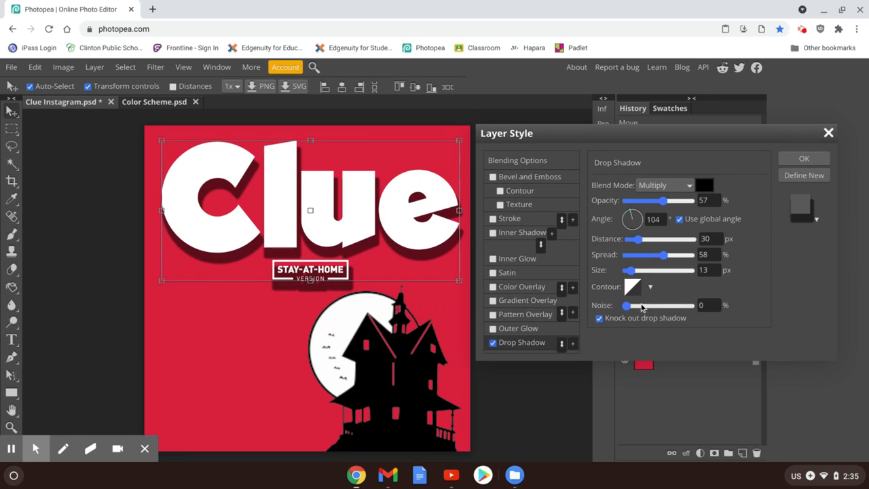
{"action": "left_click", "coordinate": [827, 134]}
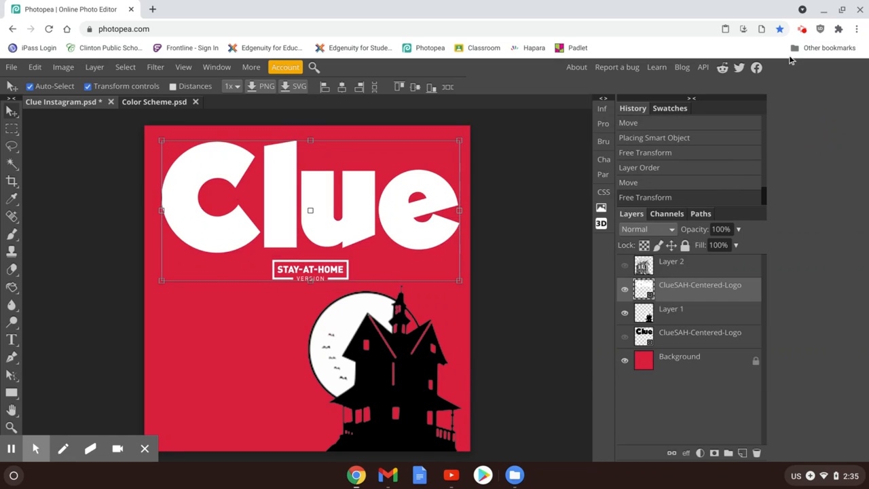